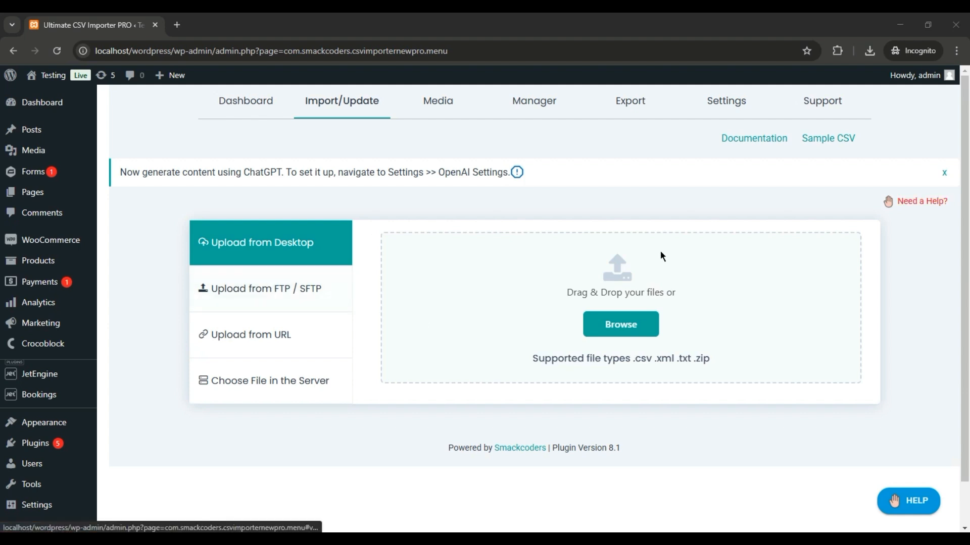
- Open the Bookings settings and check that the booking mode is WooCommerce based
scroll(288, 318, down, 1)
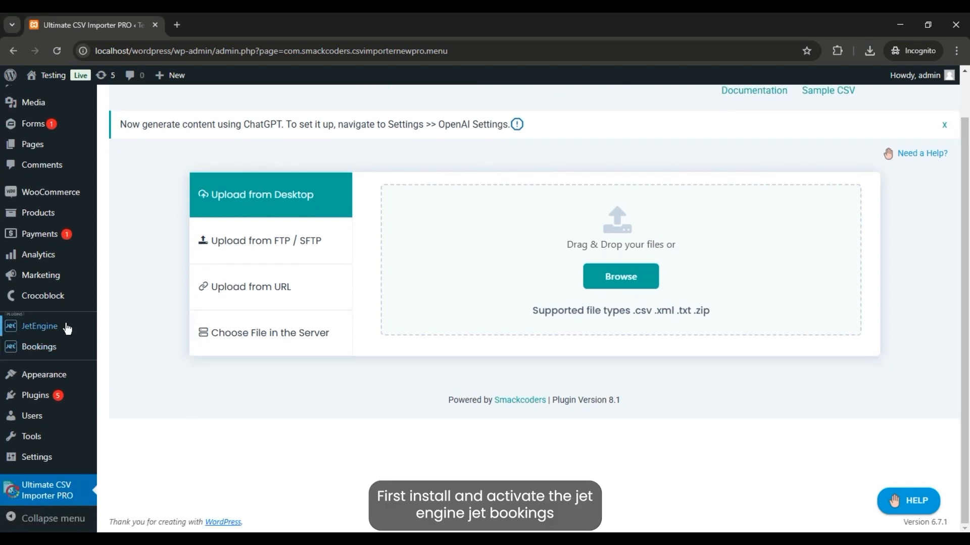
mouse_move(53, 350)
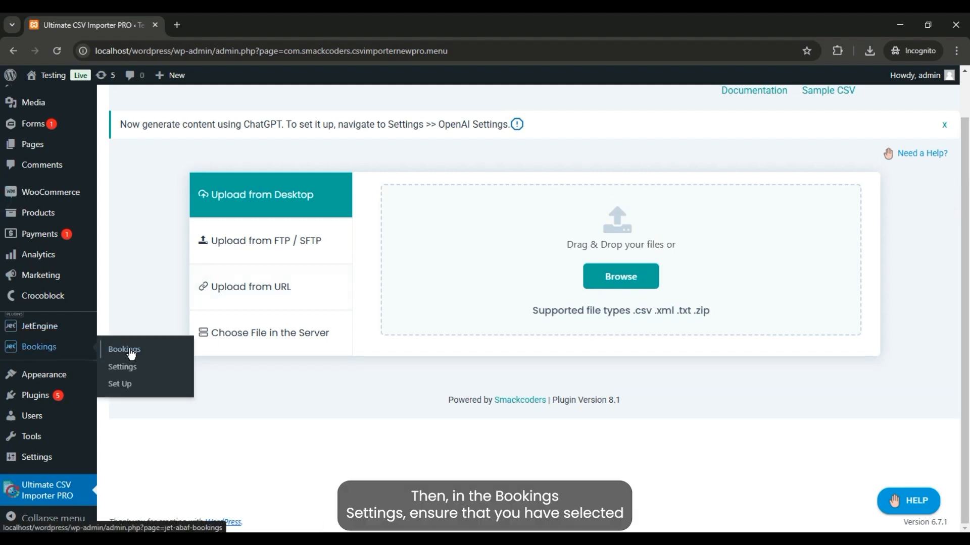
click(129, 373)
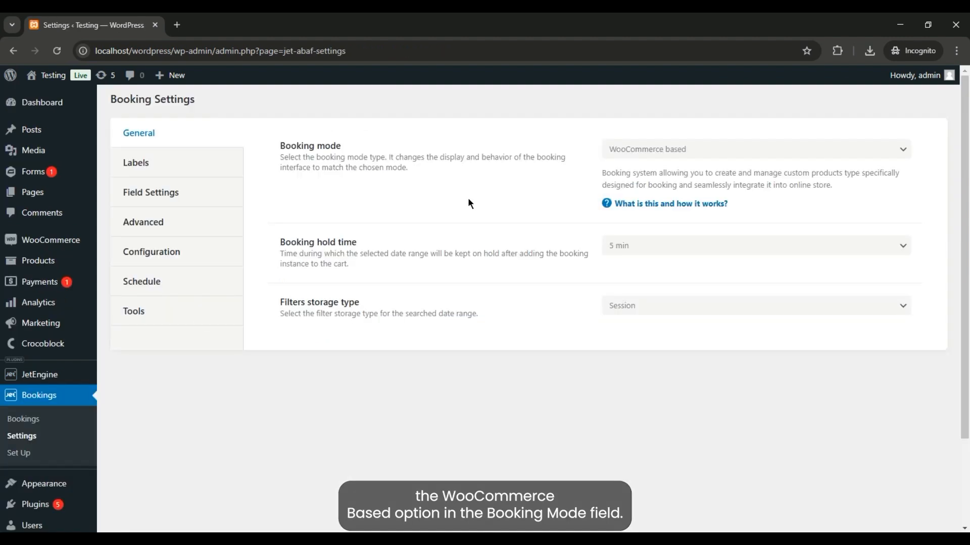
click(638, 152)
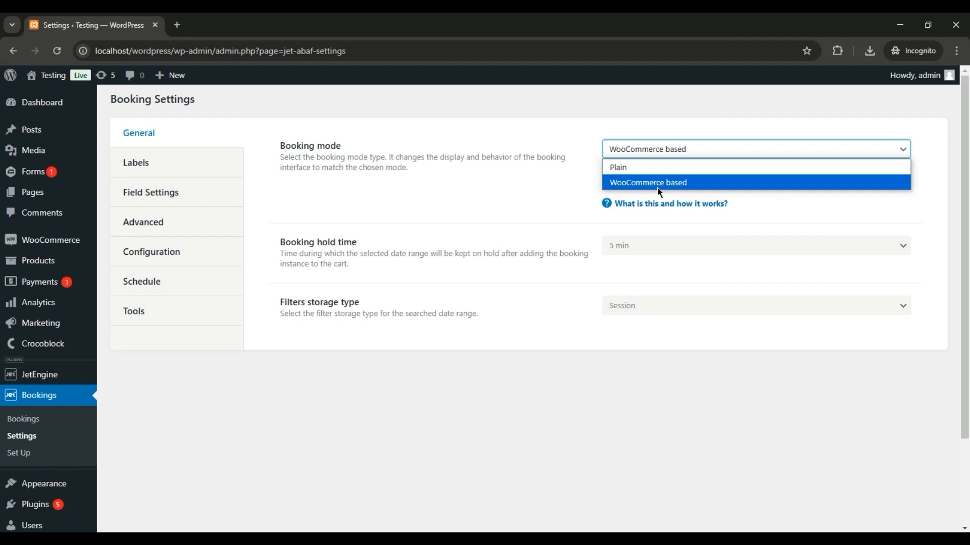
click(557, 168)
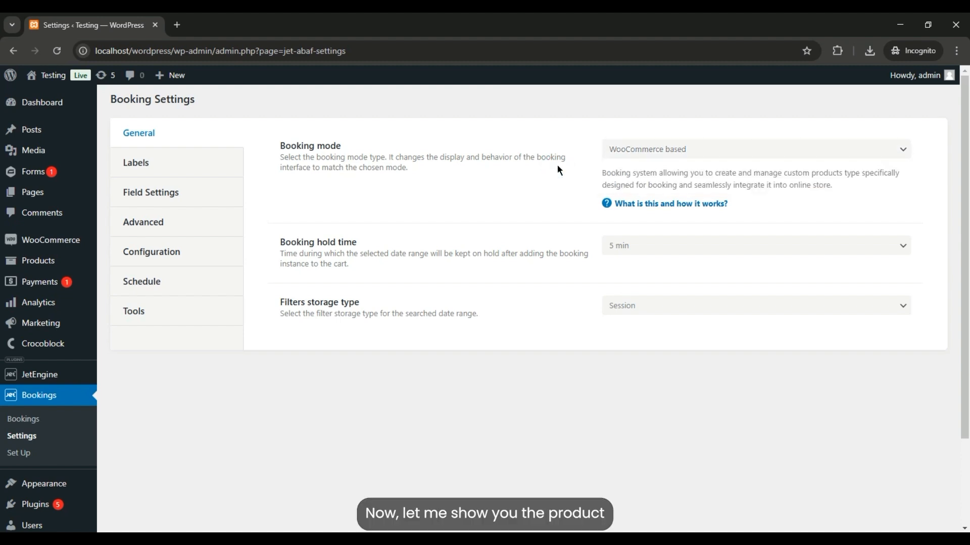
- Open the Standard Room product for editing and review its pricing, custom schedule and weekday booking rules
click(42, 263)
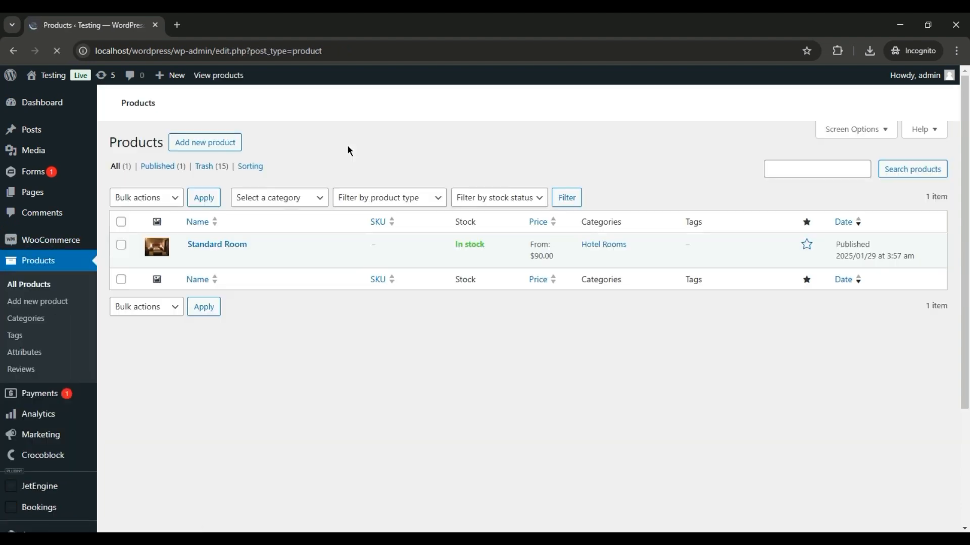
click(229, 248)
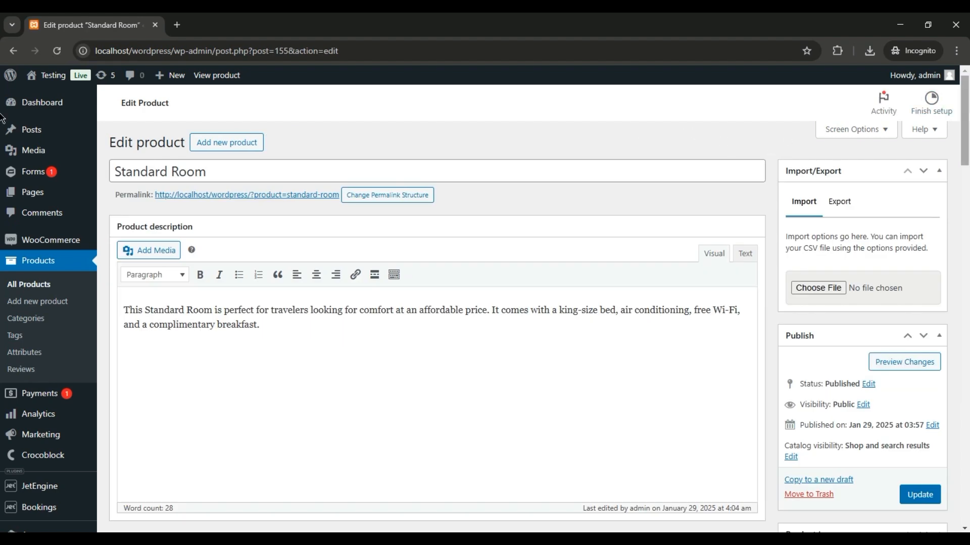
scroll(2, 118, down, 3)
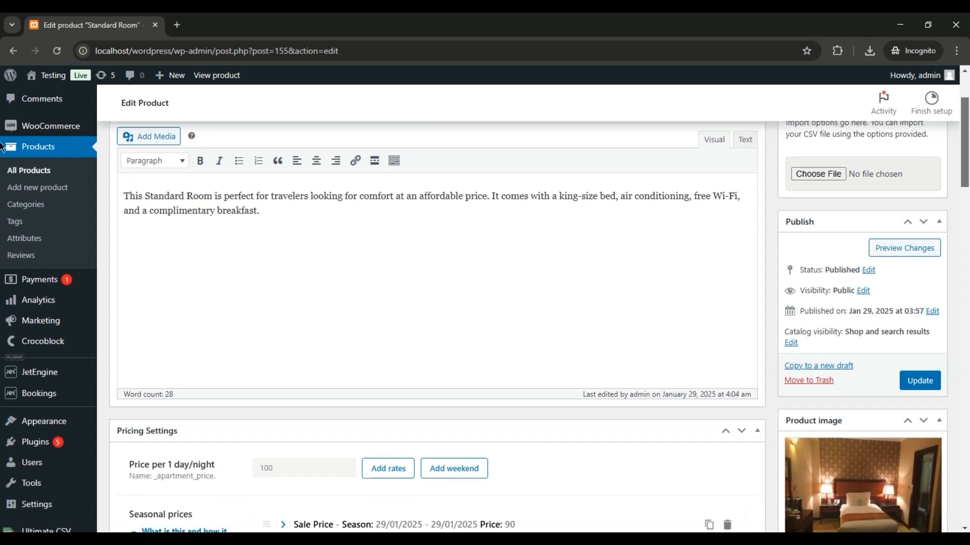
scroll(2, 147, down, 5)
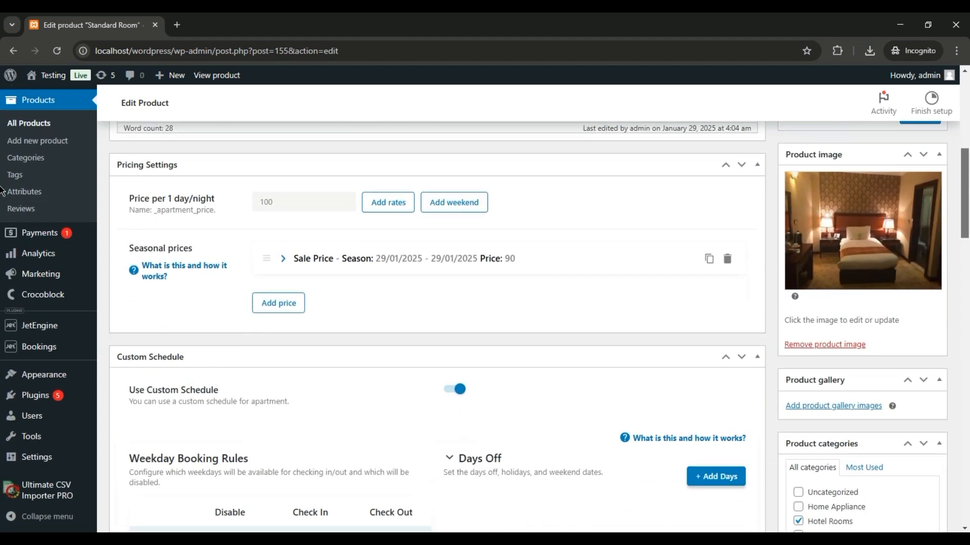
scroll(1, 193, down, 12)
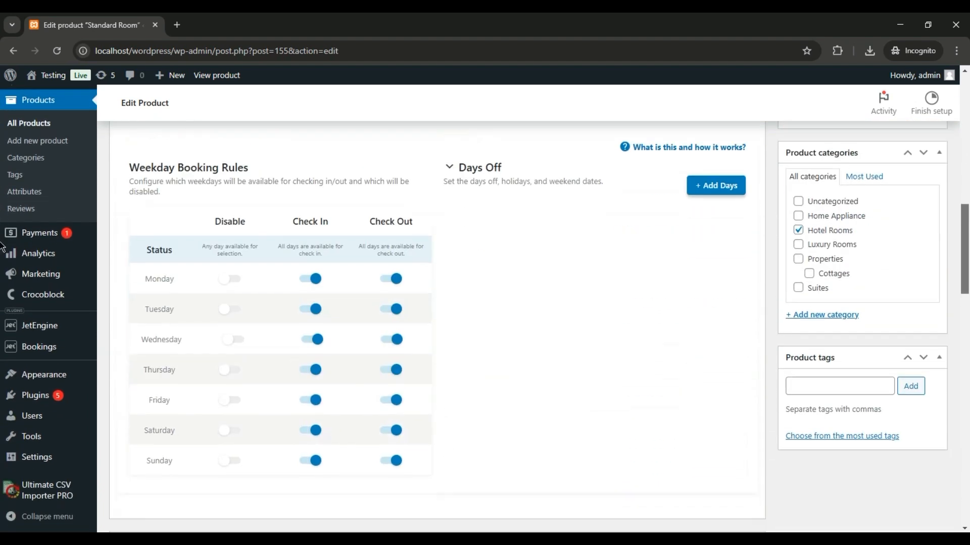
scroll(1, 316, down, 14)
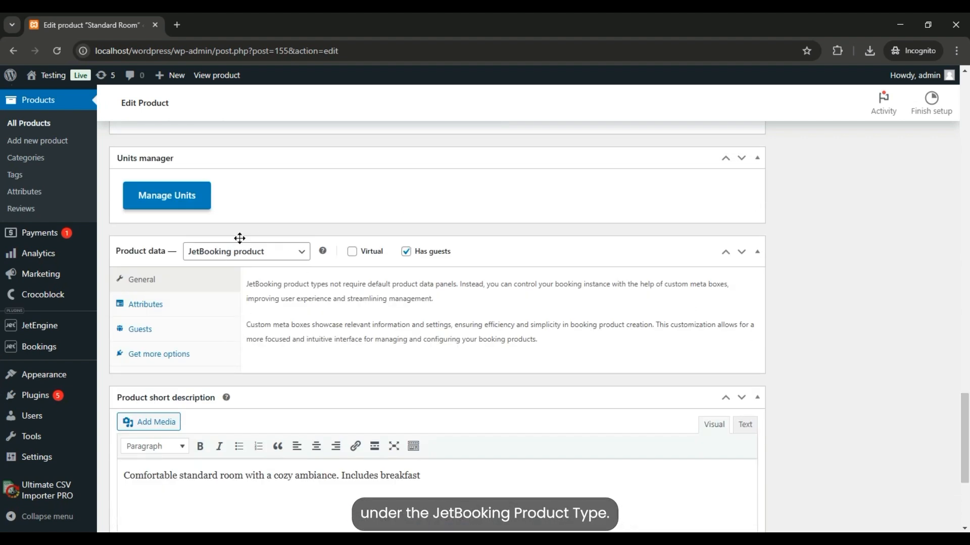
- Confirm the JetBooking product type, then inspect the product's Meal Plan attribute and guest limits
click(301, 253)
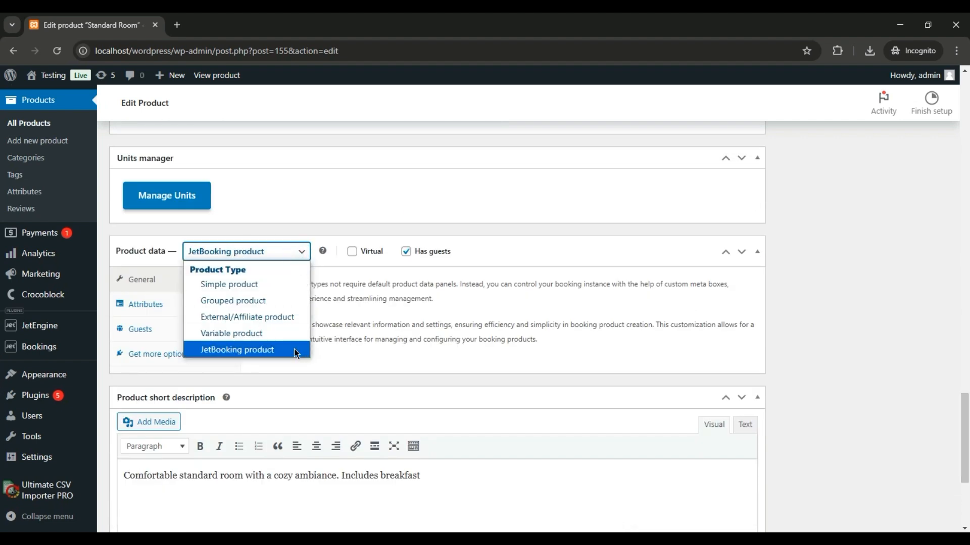
click(329, 345)
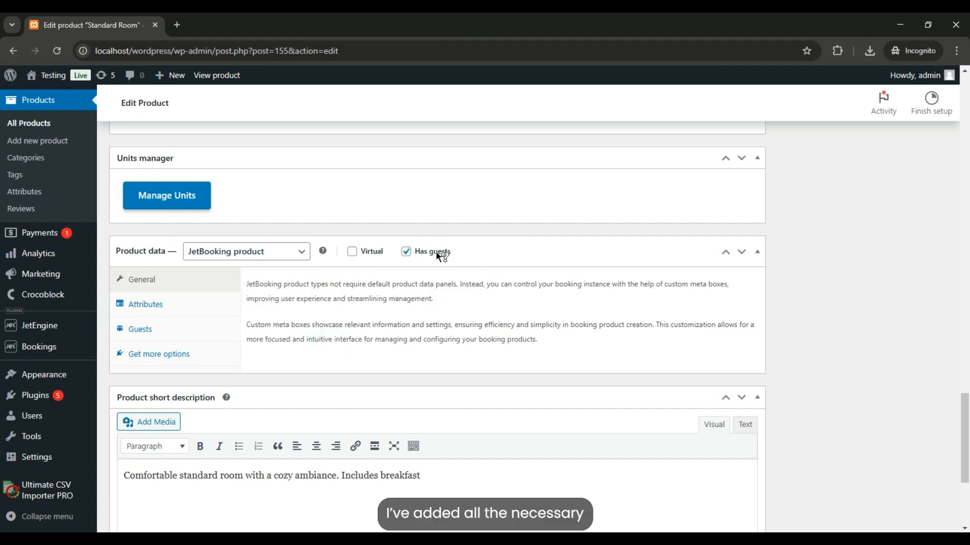
click(214, 305)
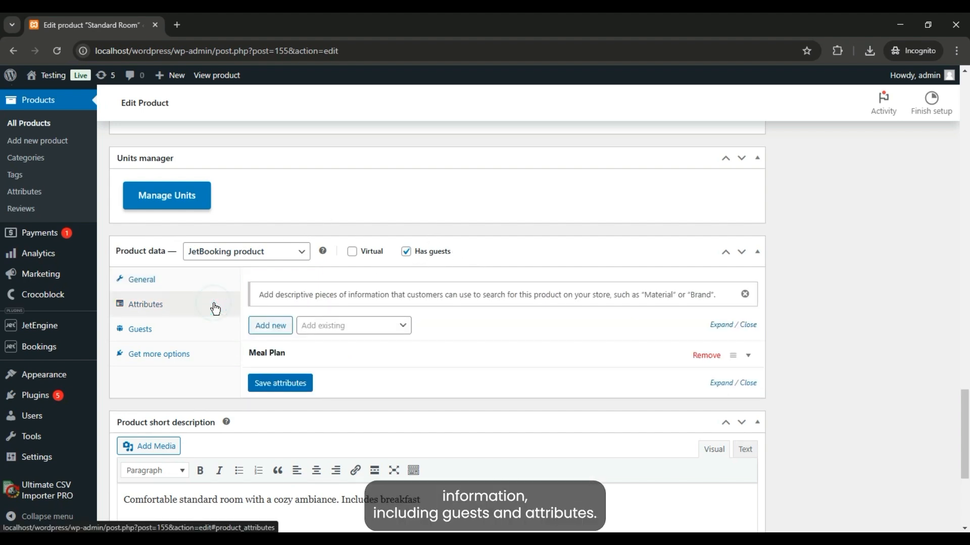
click(343, 355)
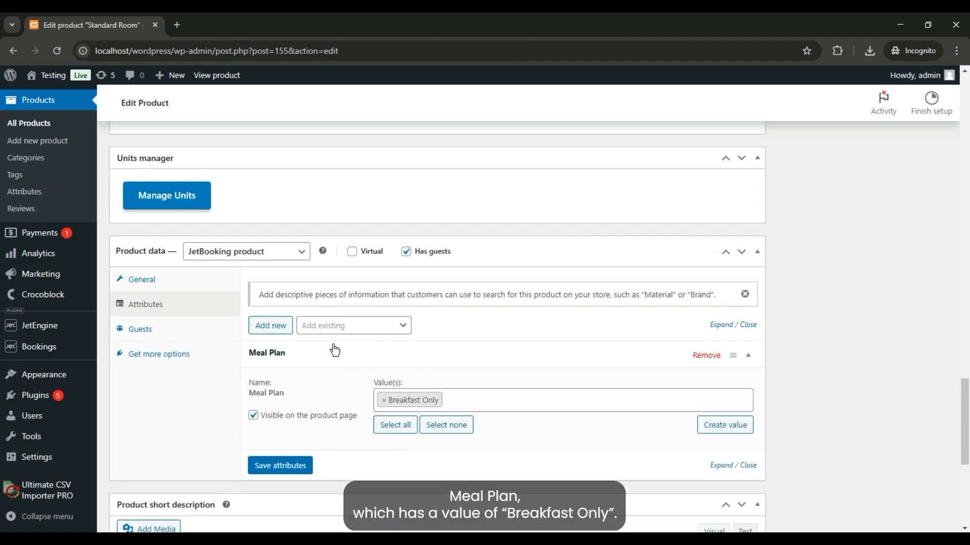
click(204, 331)
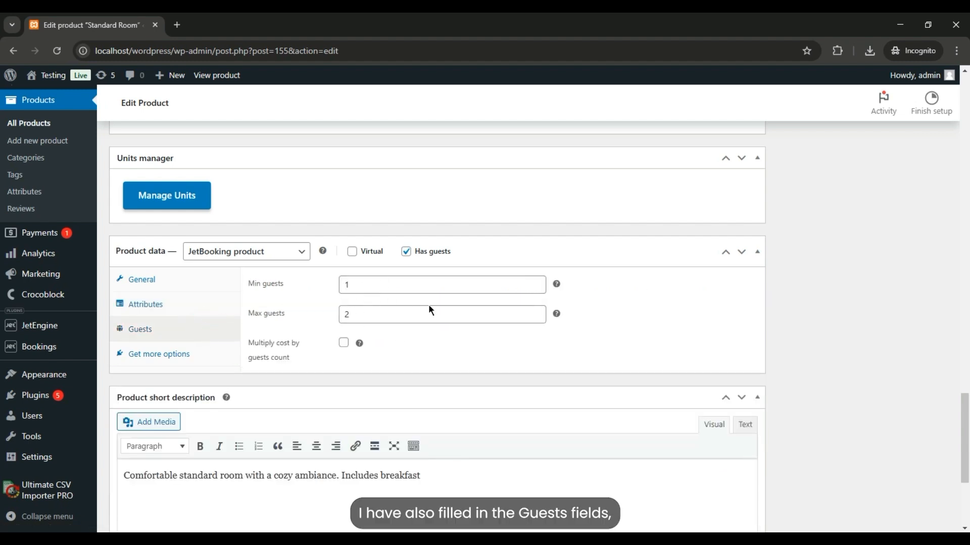
- Scroll through the product's date picker, upcoming bookings and units manager sections to review them
drag(966, 423, 968, 482)
scroll(192, 414, up, 10)
click(194, 415)
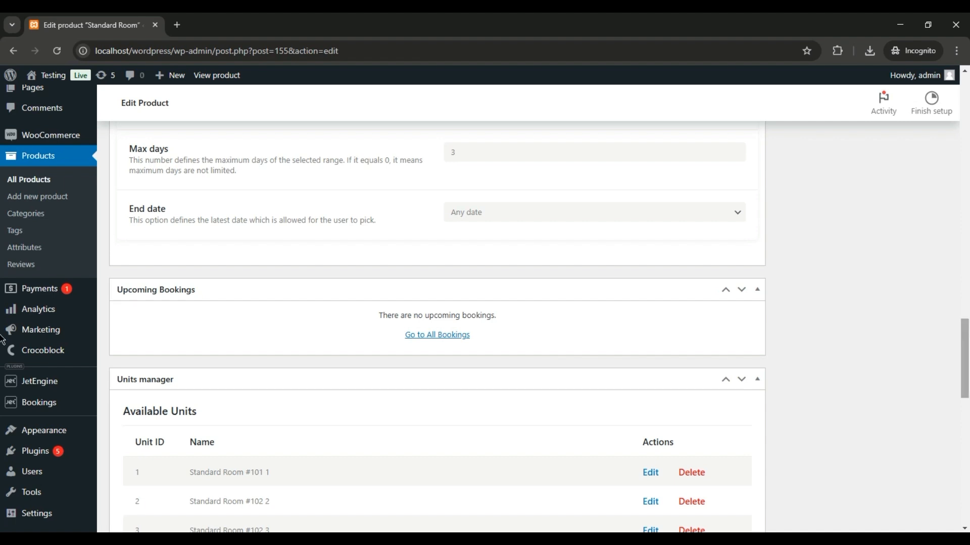
scroll(2, 339, down, 5)
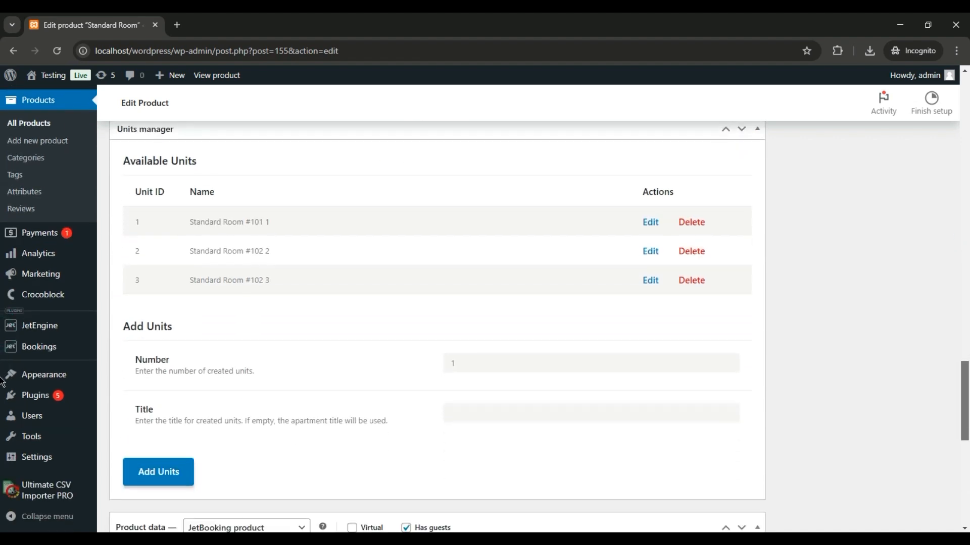
scroll(2, 380, up, 1)
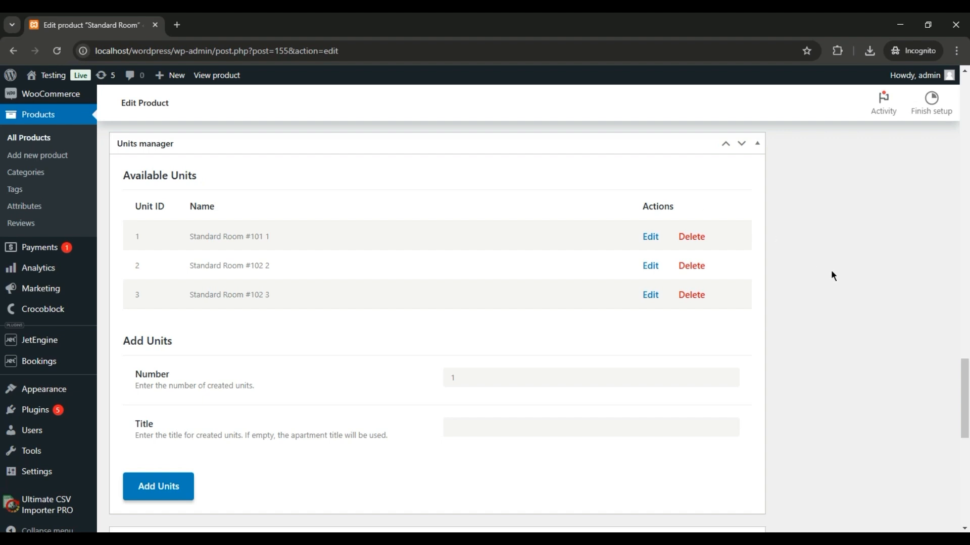
scroll(2, 389, down, 6)
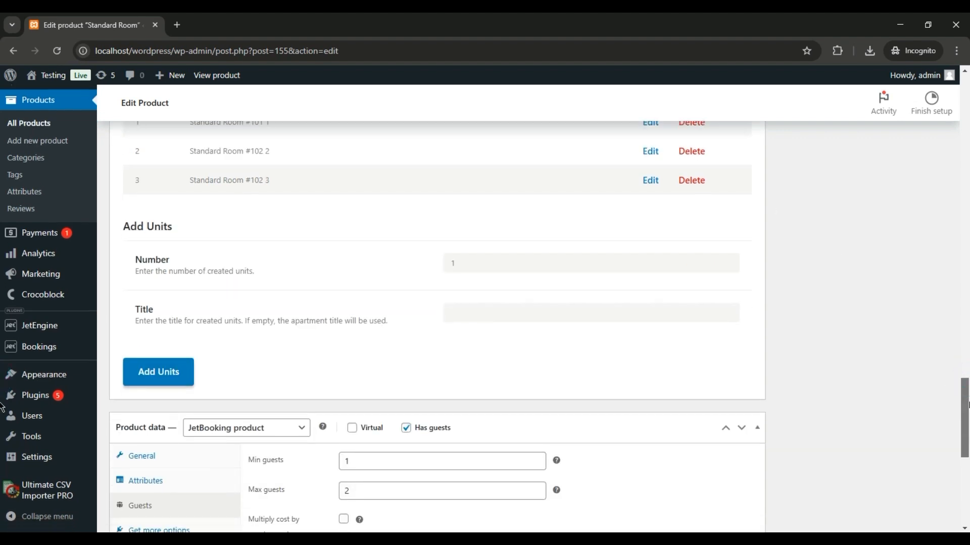
scroll(3, 450, down, 2)
scroll(2, 404, up, 9)
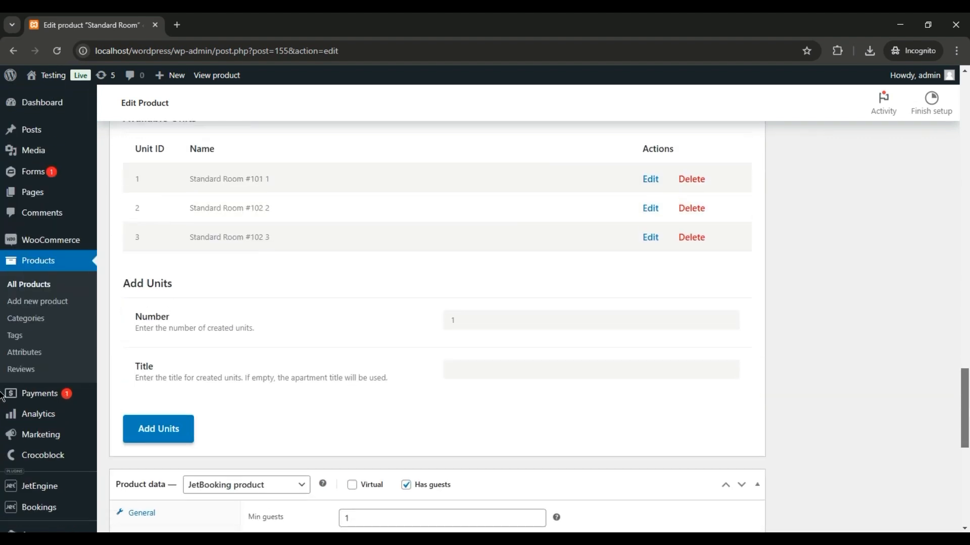
scroll(2, 383, up, 6)
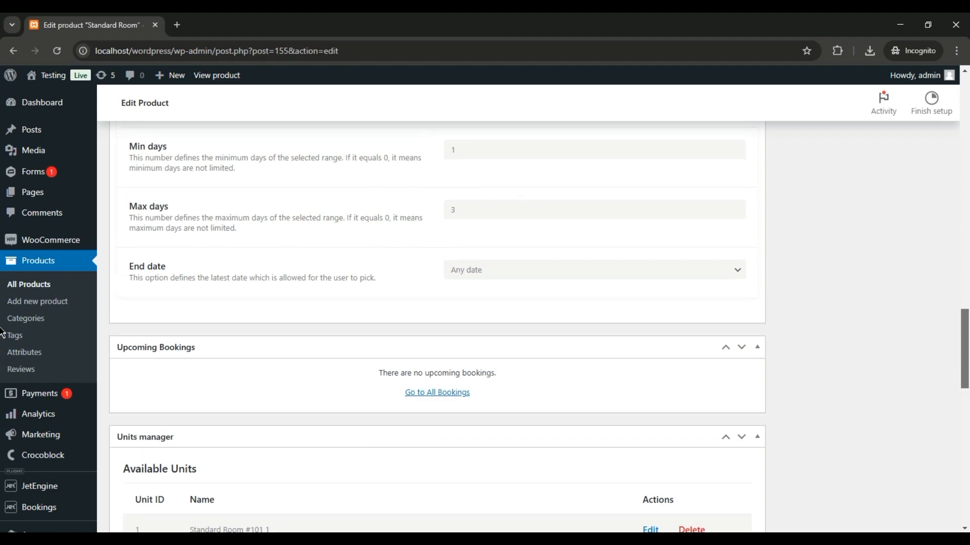
scroll(2, 328, up, 7)
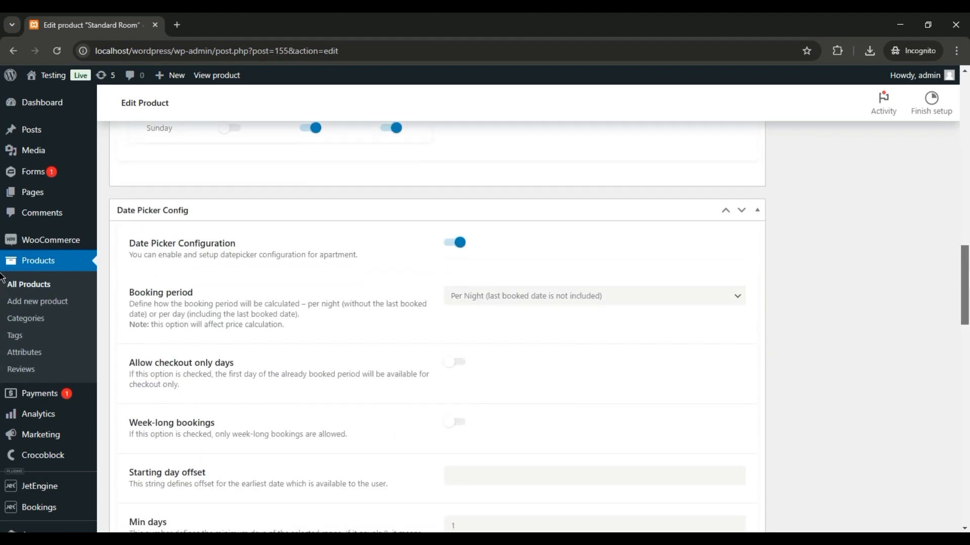
scroll(2, 273, up, 1)
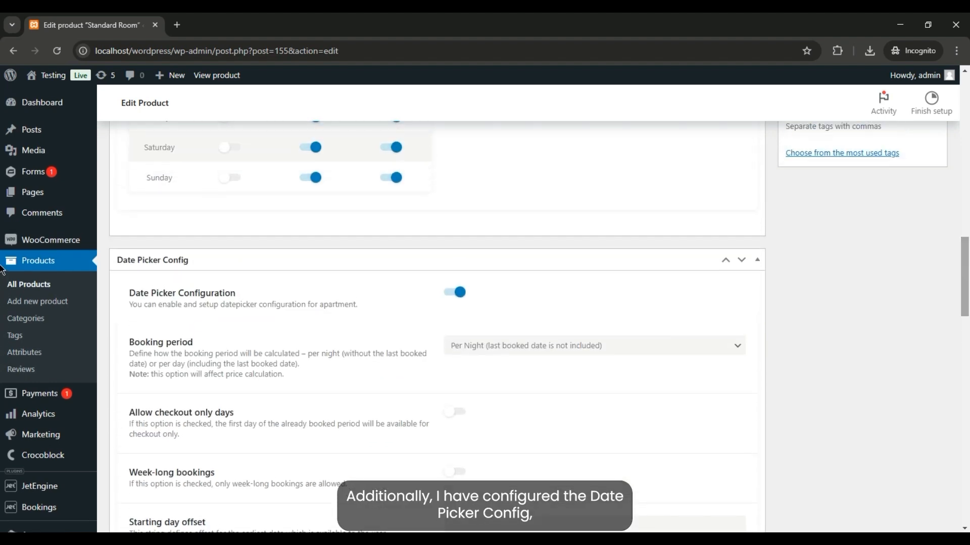
scroll(2, 270, up, 8)
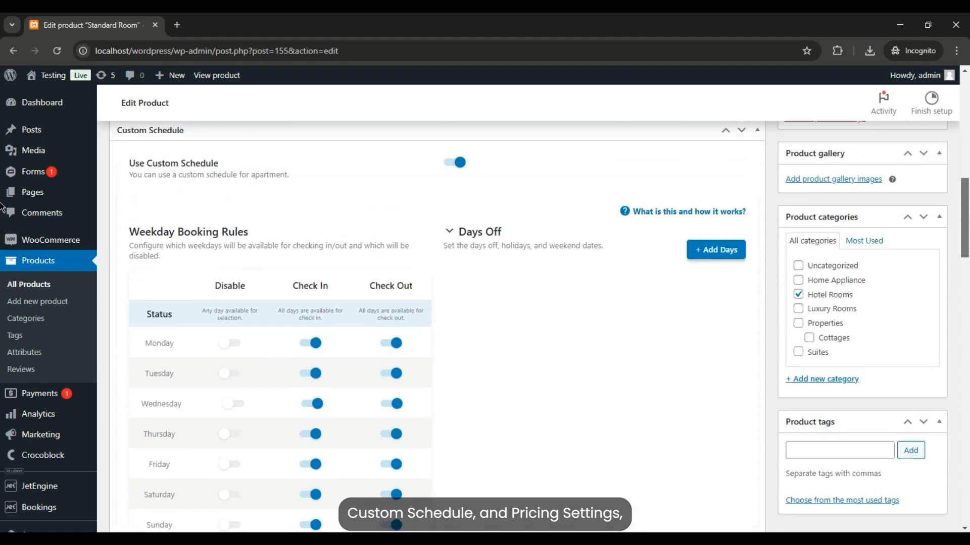
scroll(2, 199, up, 4)
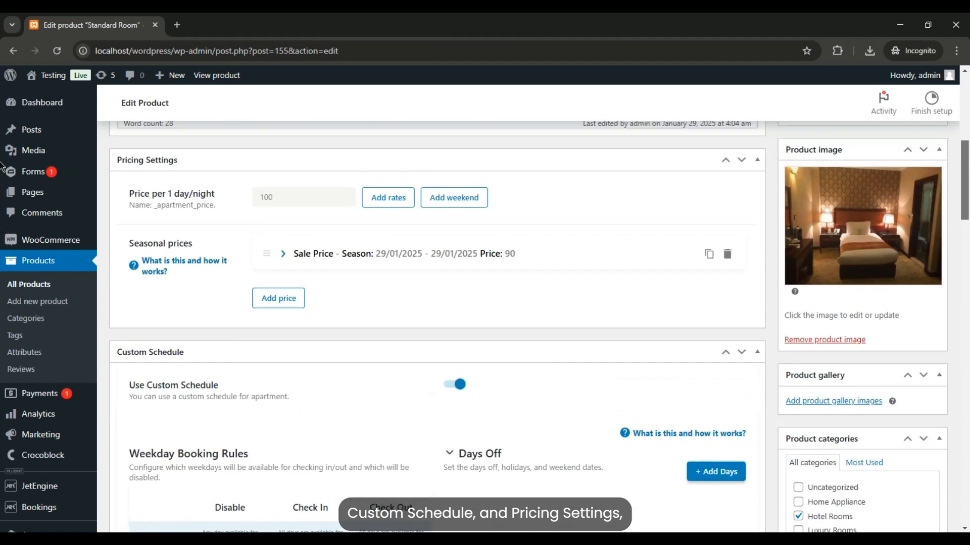
scroll(2, 161, up, 1)
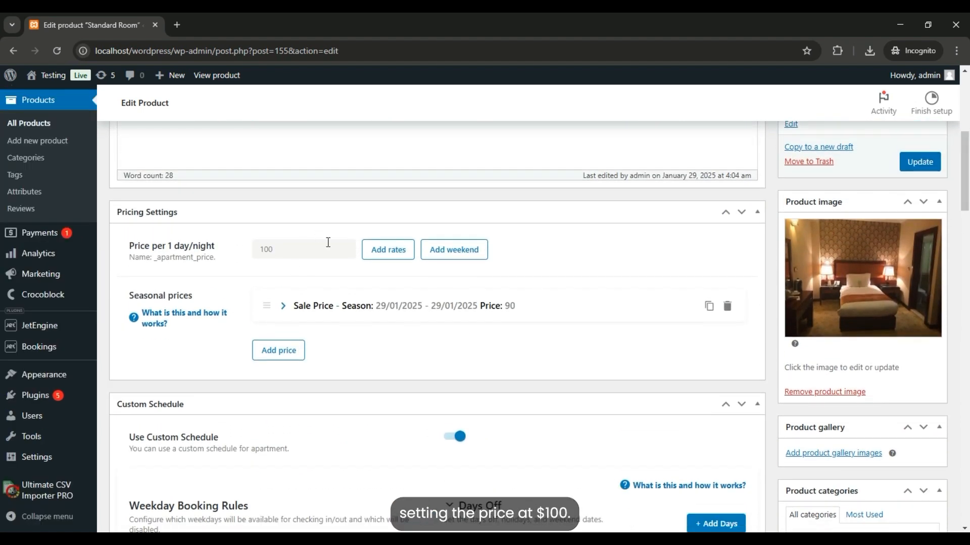
- Expand the Sale Price seasonal price entry to review it, then update the product
click(519, 312)
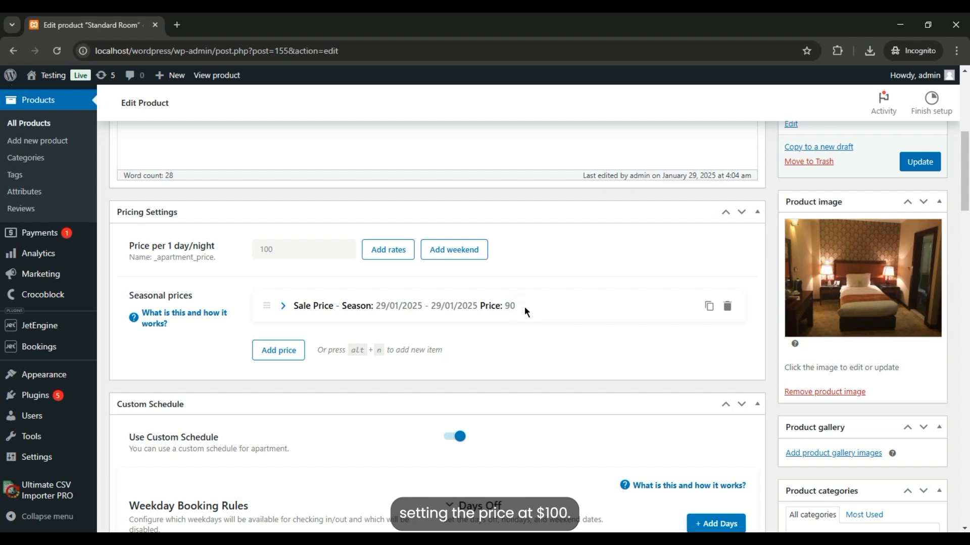
click(530, 305)
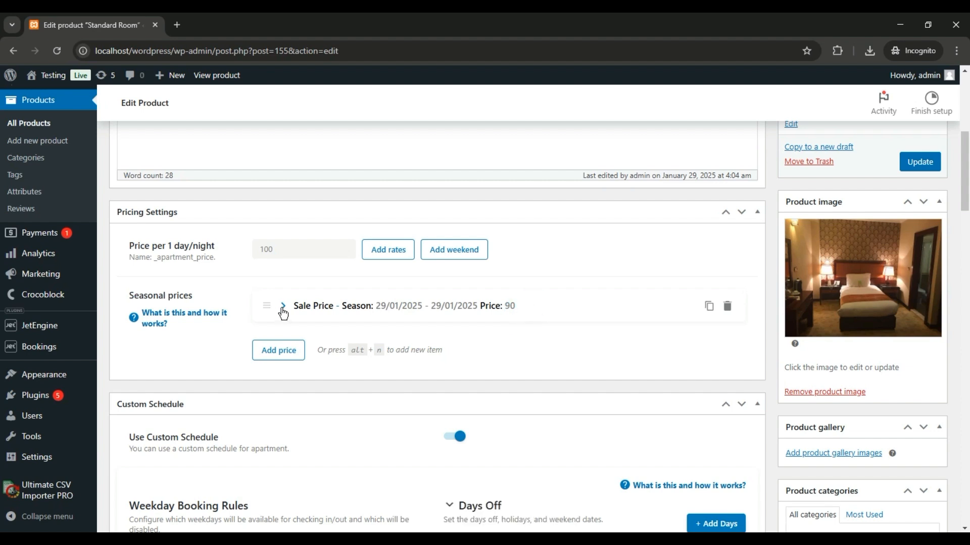
click(283, 306)
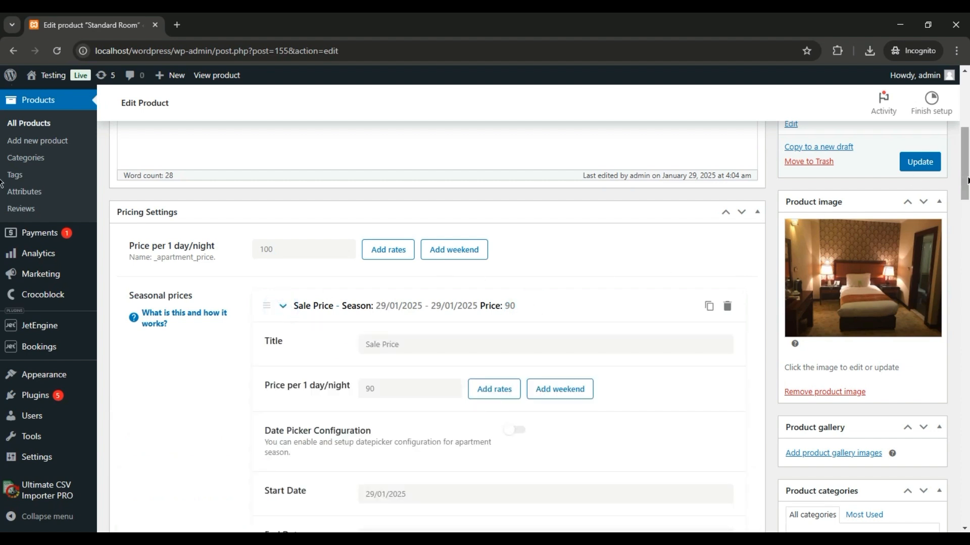
scroll(2, 202, down, 3)
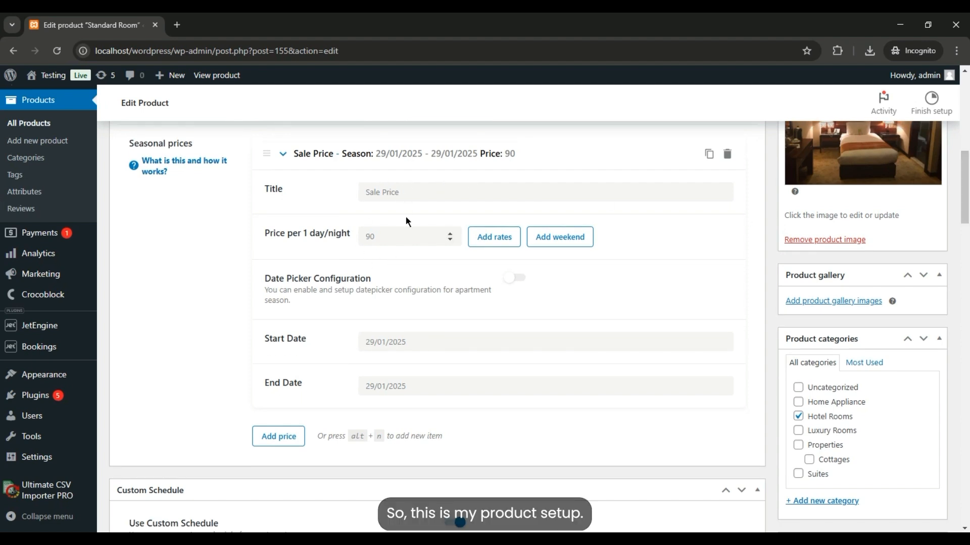
click(919, 456)
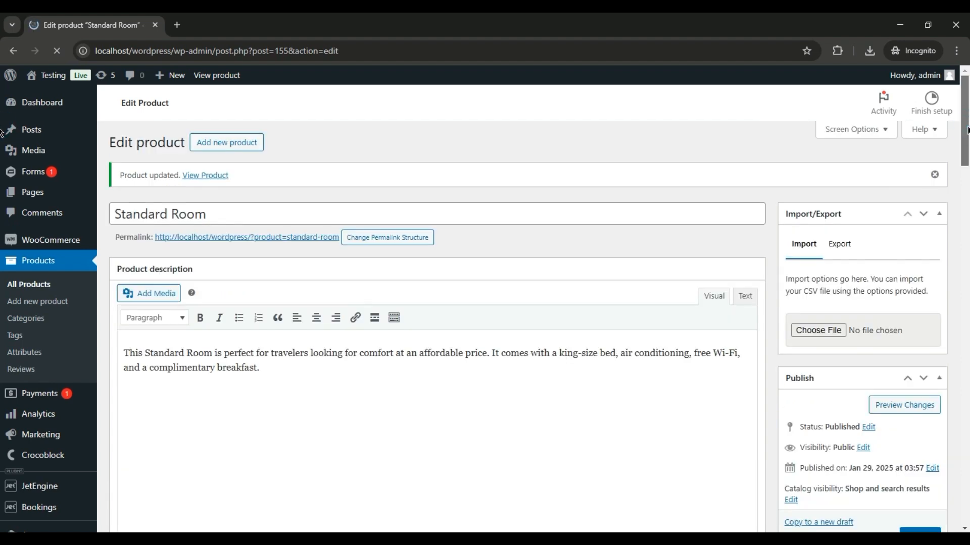
drag(967, 130, 969, 140)
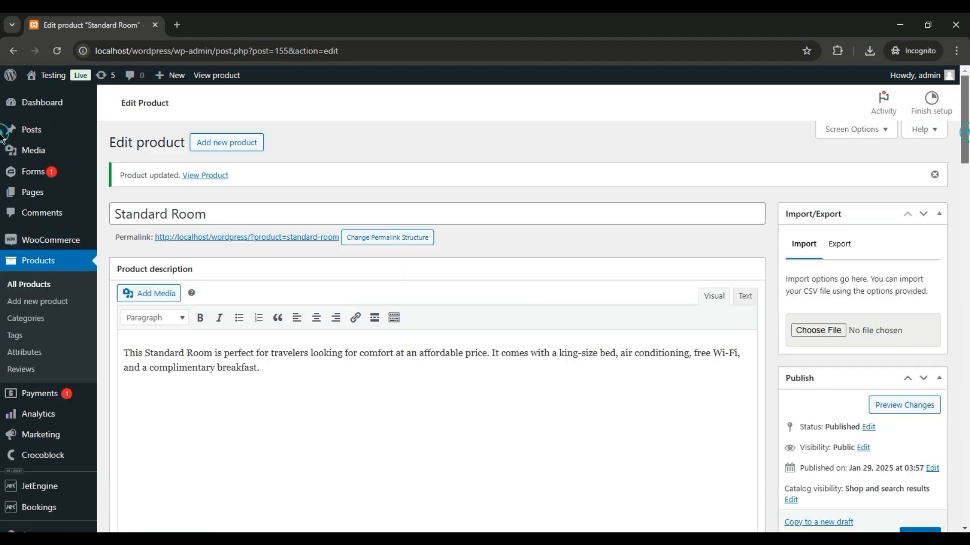
scroll(2, 152, down, 2)
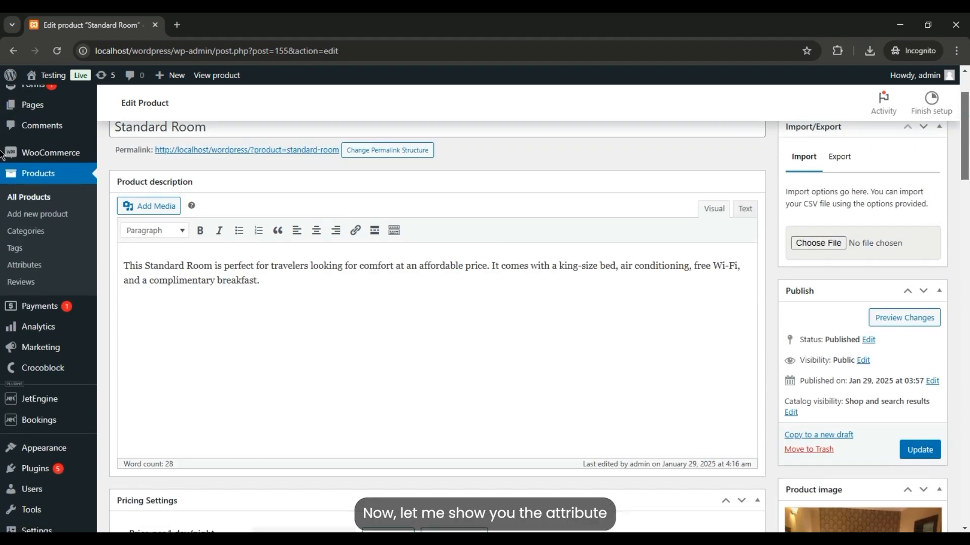
scroll(3, 157, down, 1)
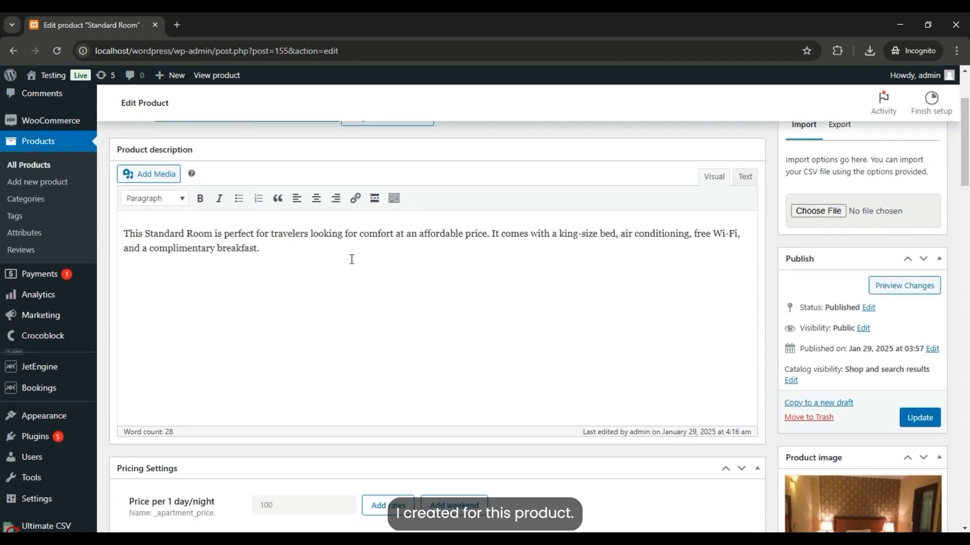
- Clear the existing test bookings by deleting both entries from the JetBooking Bookings list
click(31, 233)
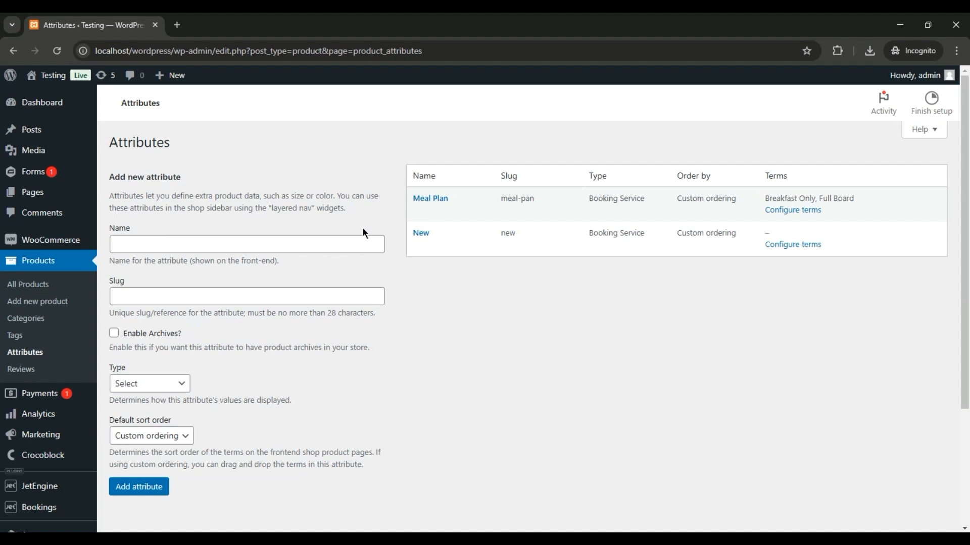
mouse_move(36, 519)
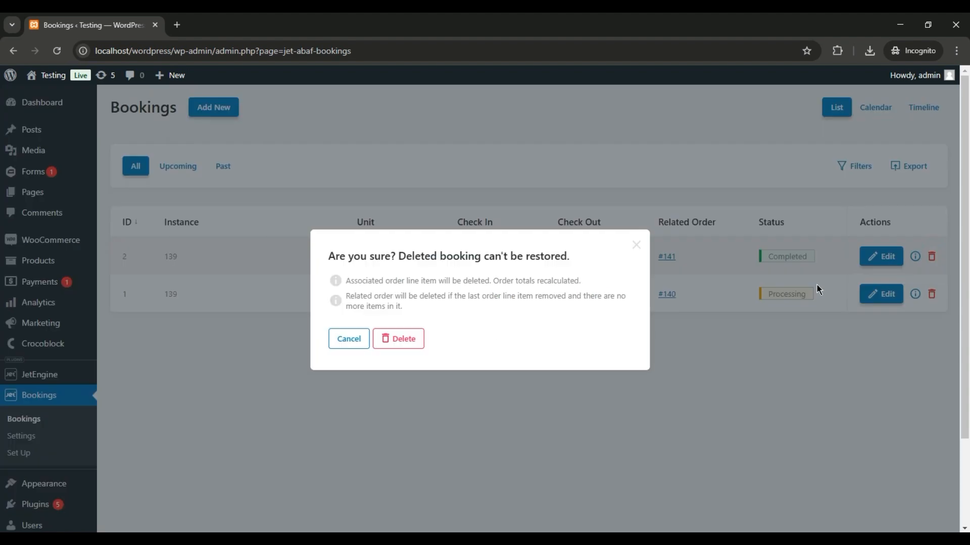
click(931, 256)
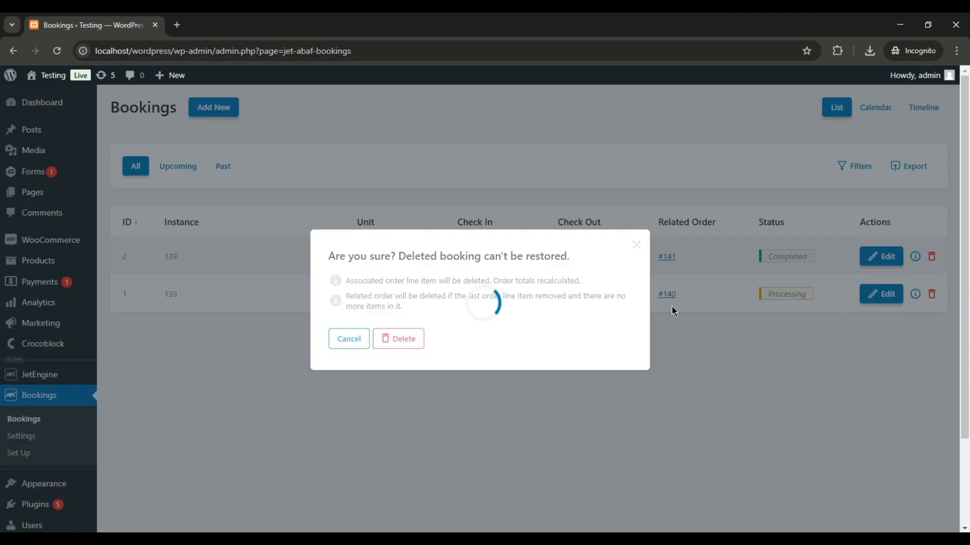
click(905, 319)
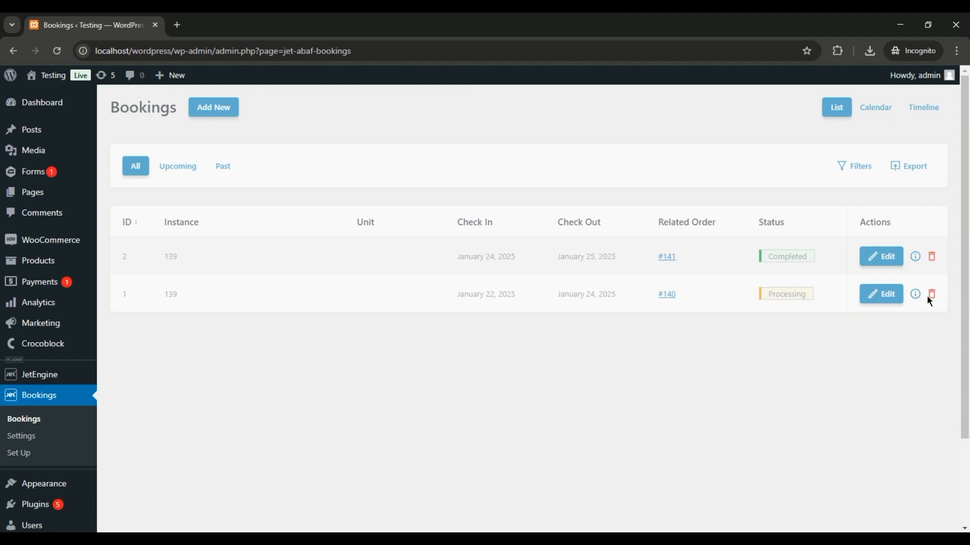
click(931, 257)
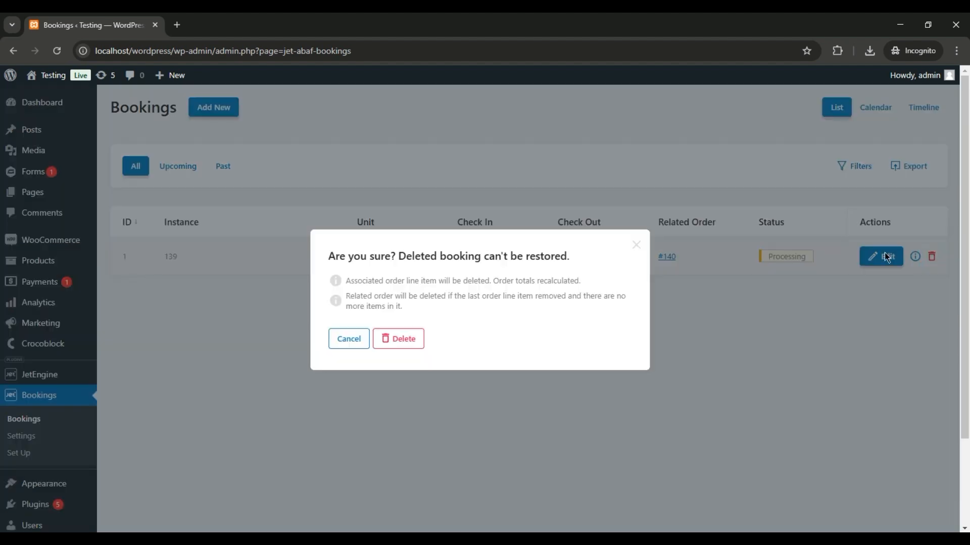
click(471, 188)
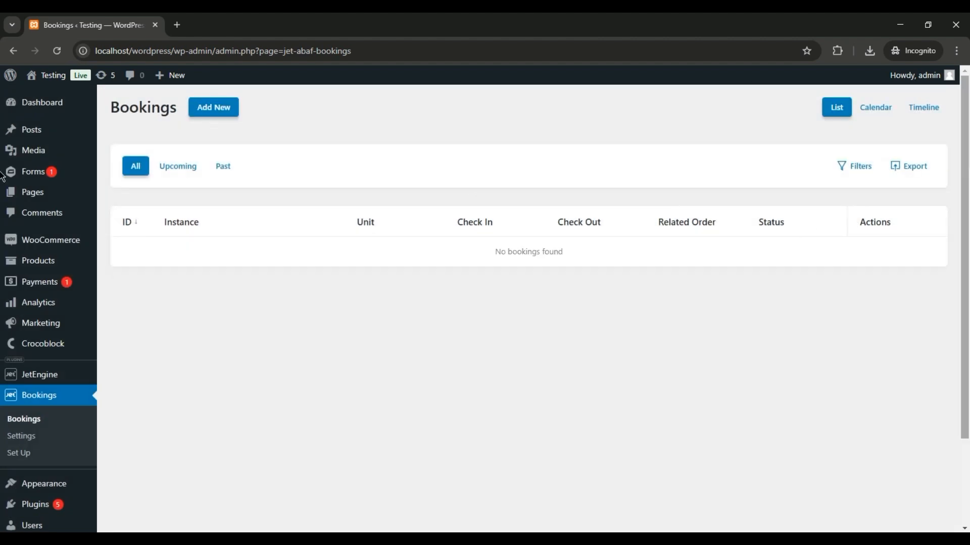
drag(964, 170, 969, 242)
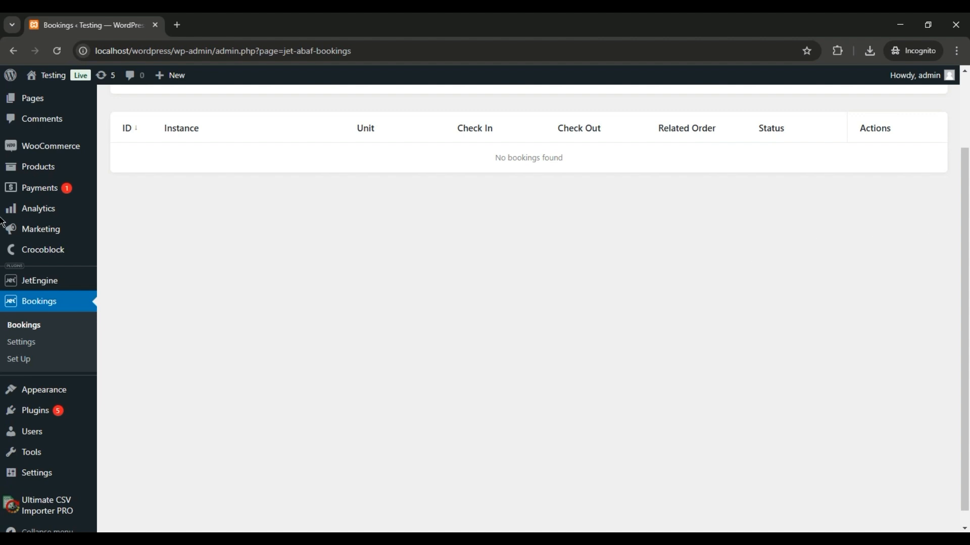
scroll(956, 212, up, 1)
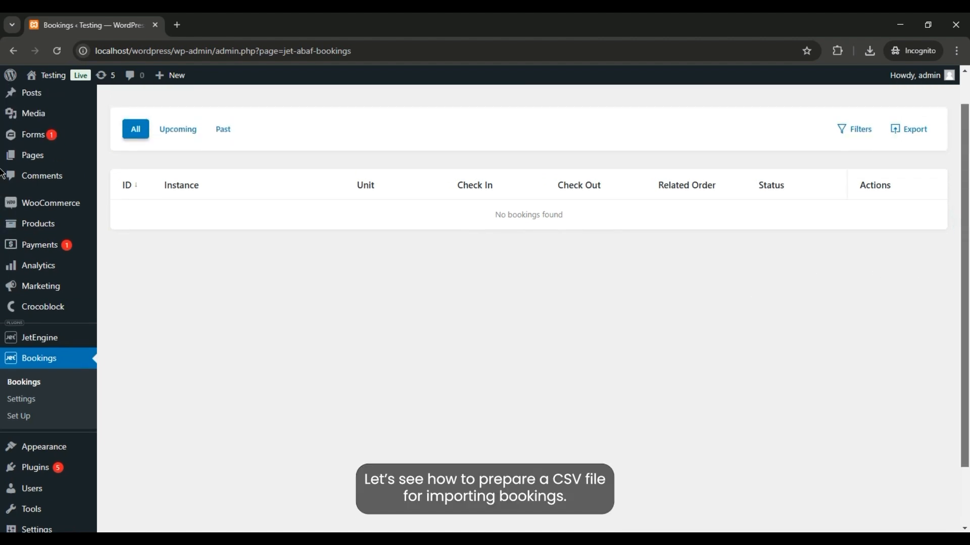
scroll(3, 176, up, 1)
- Switch to the Bookings CSV spreadsheet in Excel and review each booking column and its row values, then close it
key(alt+Tab)
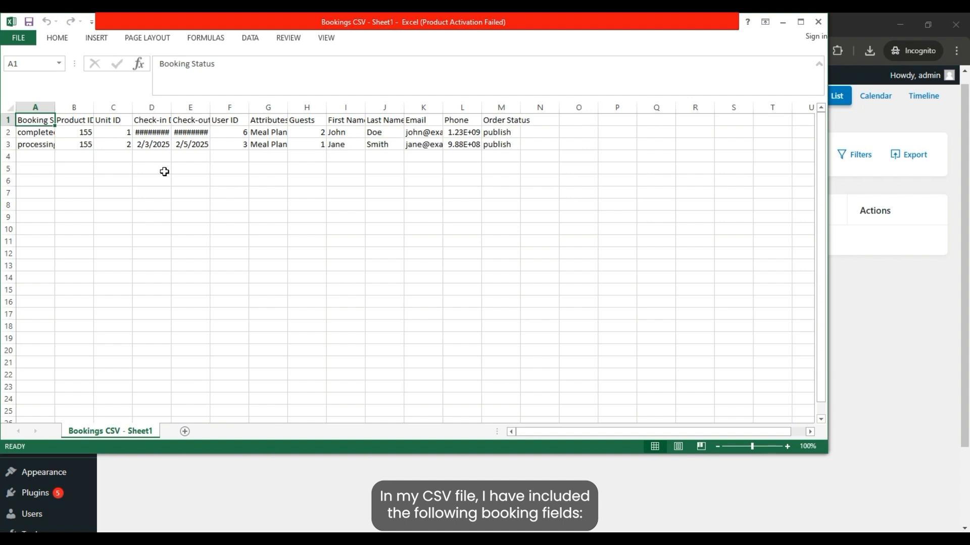
key(Right)
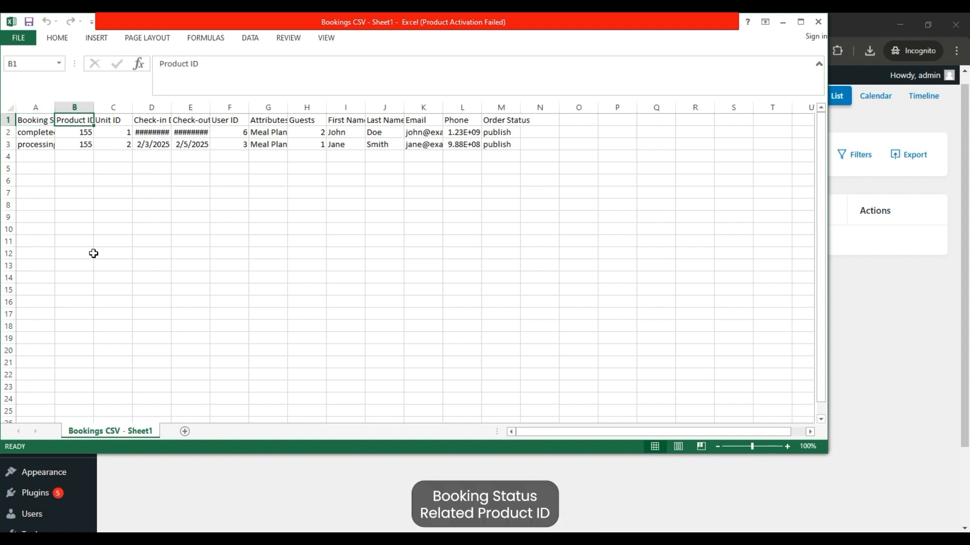
key(Down)
key(Down)
key(Up)
key(Right)
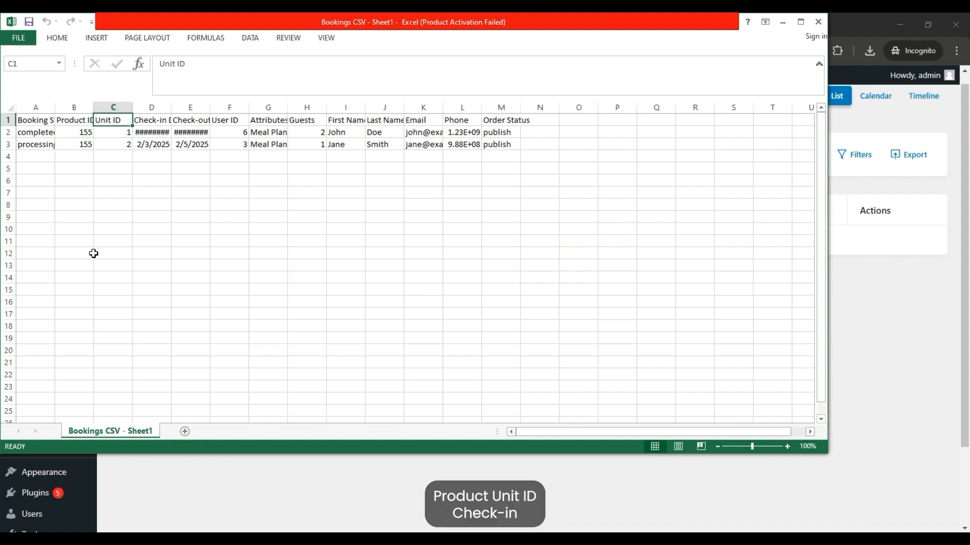
key(Right)
key(Down)
key(Down)
key(Up)
key(Up)
key(Right)
key(Down)
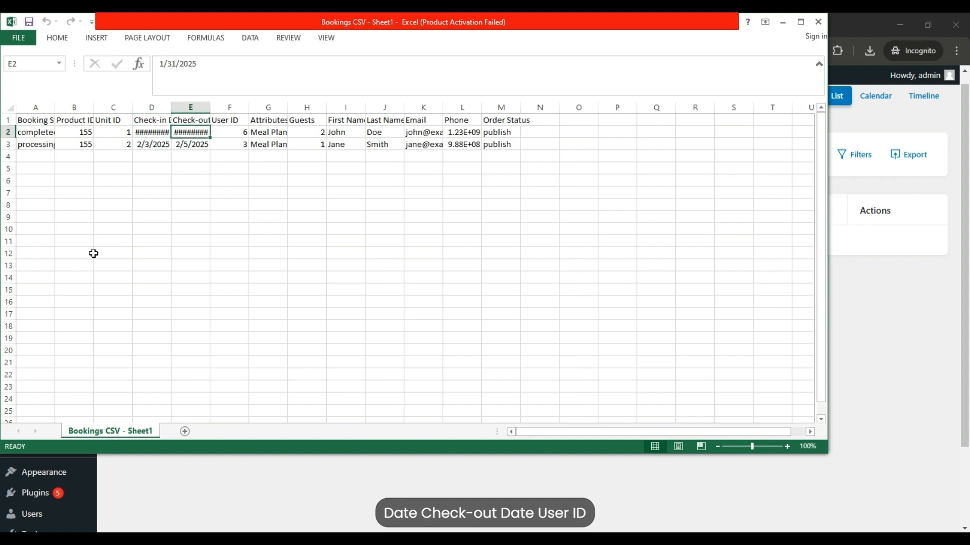
key(Down)
key(Up)
key(Up)
key(Right)
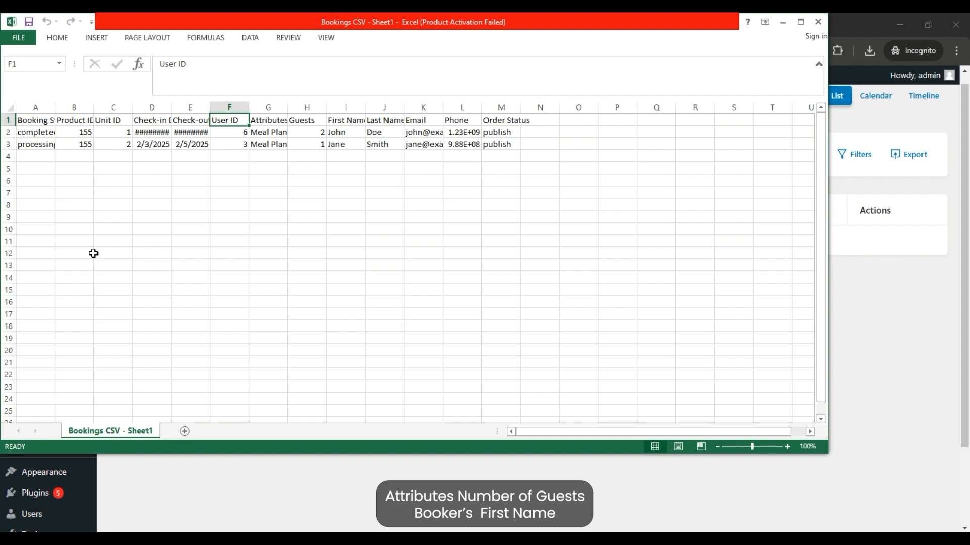
key(Right)
key(Down)
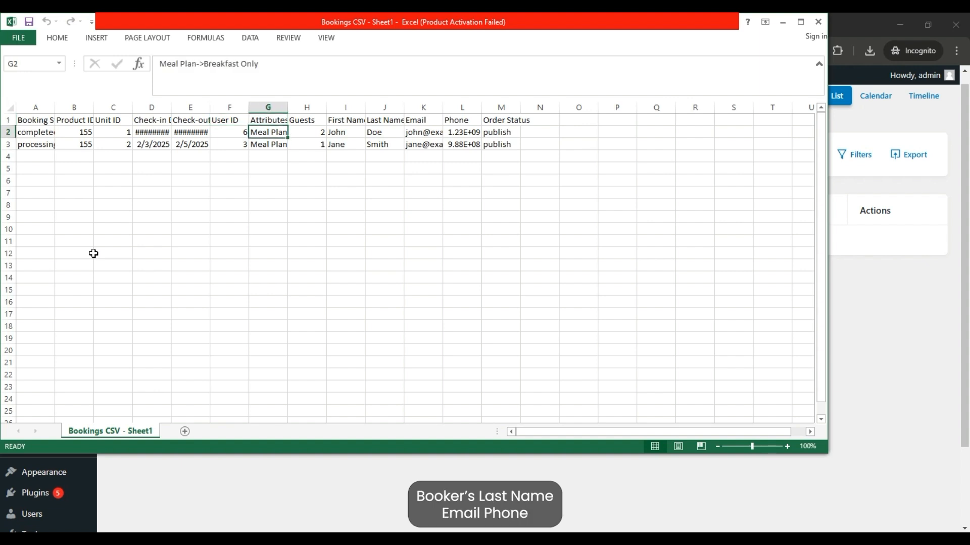
key(Right)
key(Right)
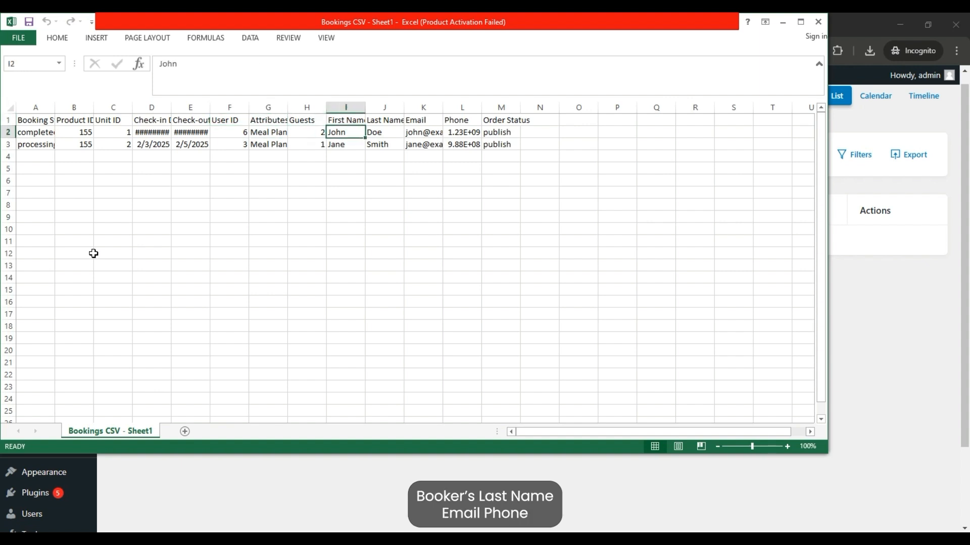
key(Right)
key(Up)
key(Right)
key(Down)
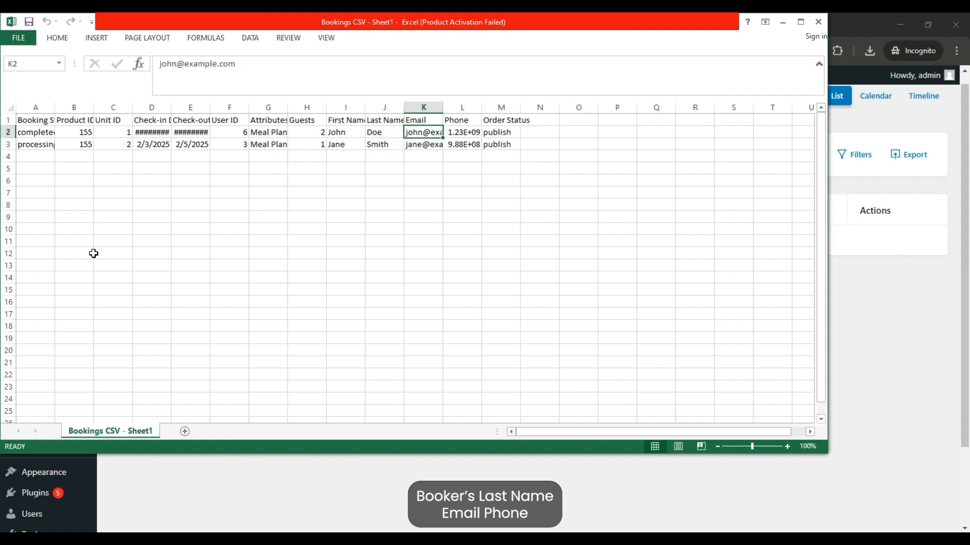
key(Right)
key(Up)
key(Right)
key(Left)
key(Down)
key(Right)
key(Up)
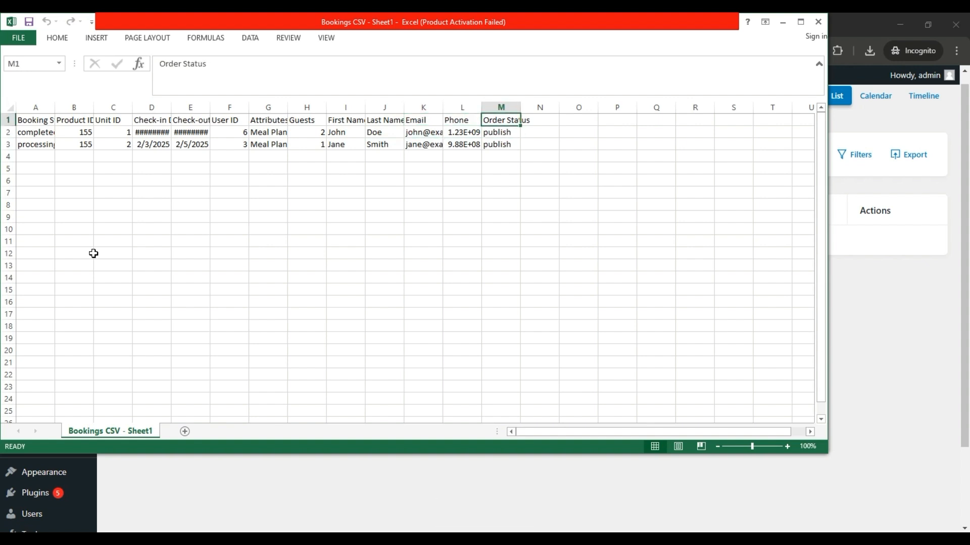
key(Down)
key(Down)
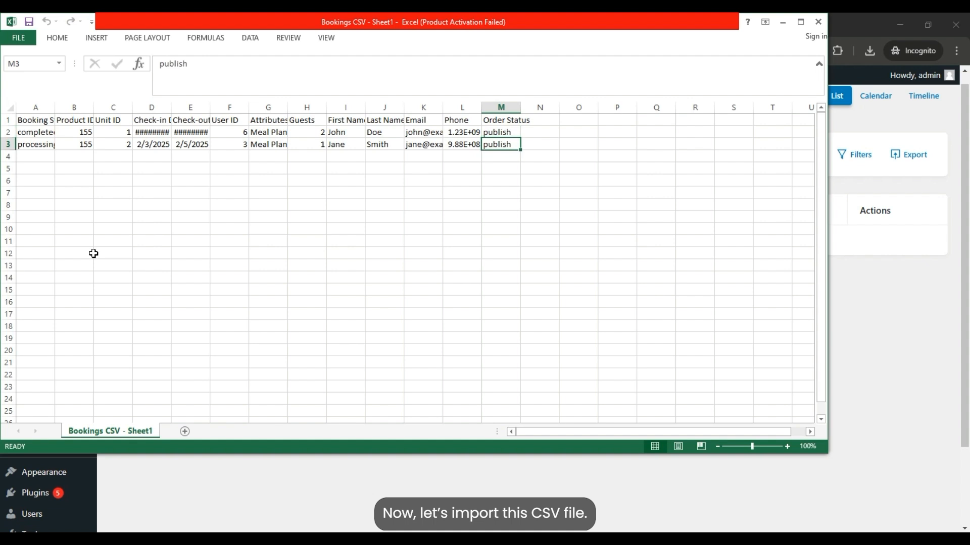
key(Right)
key(Down)
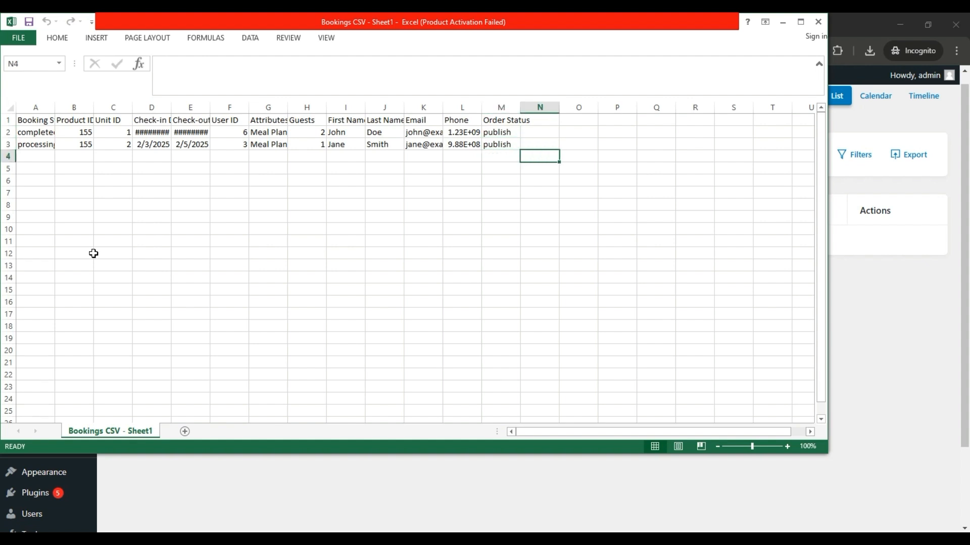
click(815, 23)
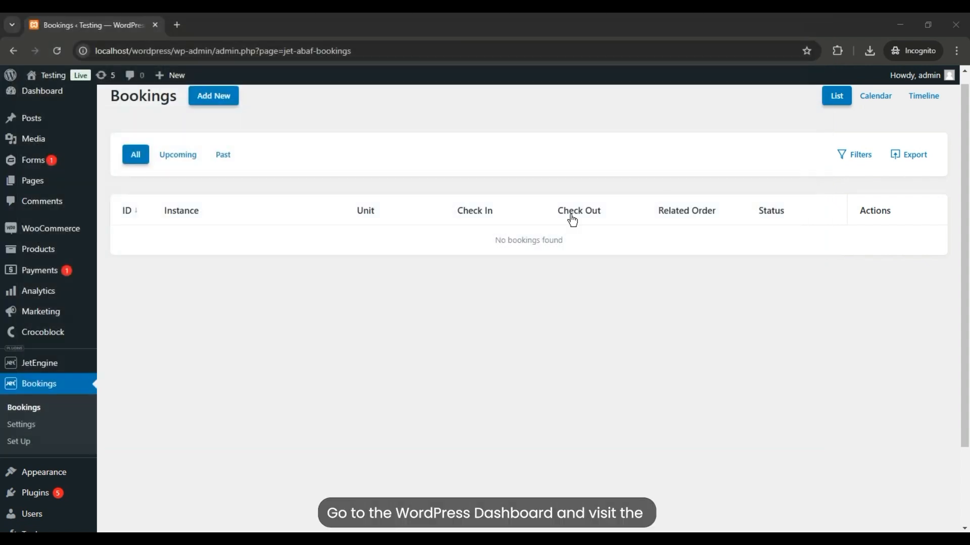
- Open Ultimate CSV Importer PRO and upload the Bookings CSV - Sheet1 file from Downloads
scroll(596, 317, down, 3)
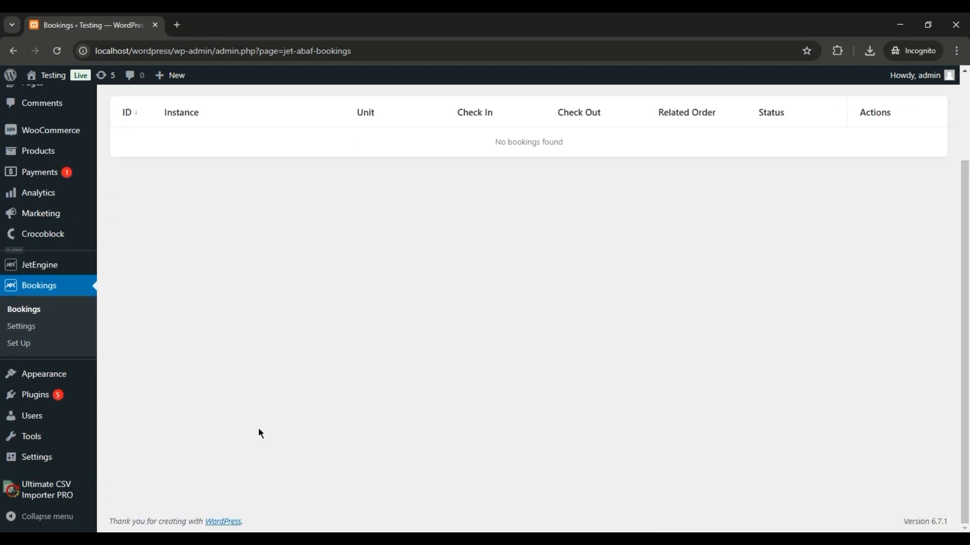
click(57, 493)
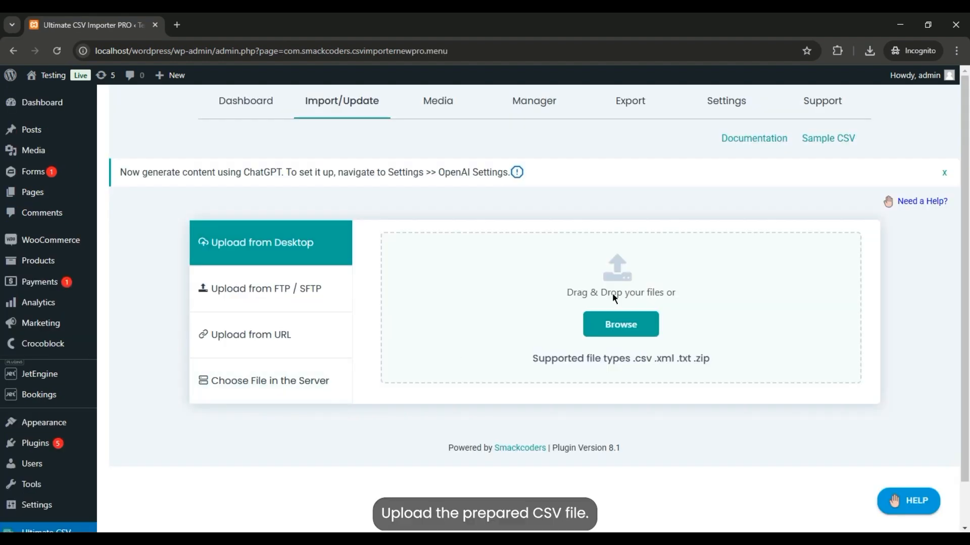
click(612, 332)
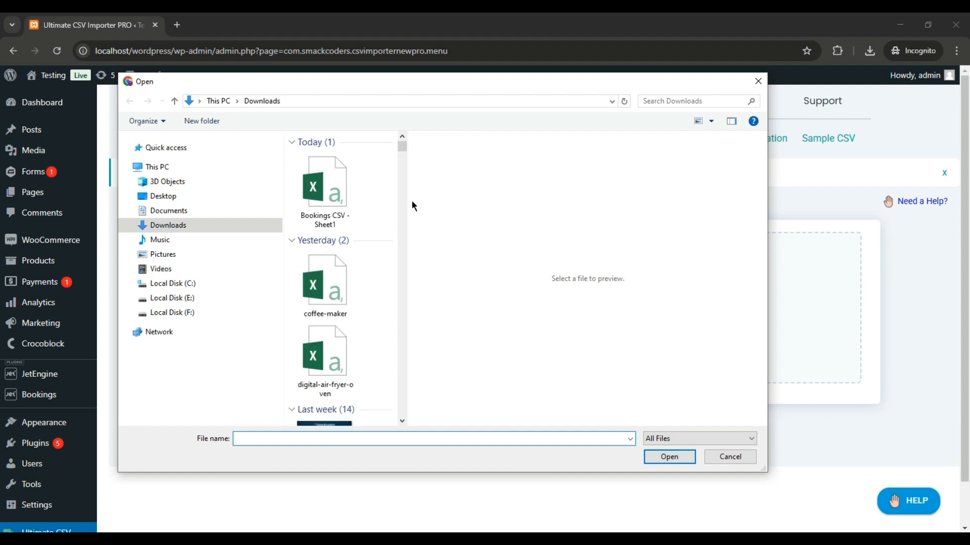
click(336, 203)
click(652, 456)
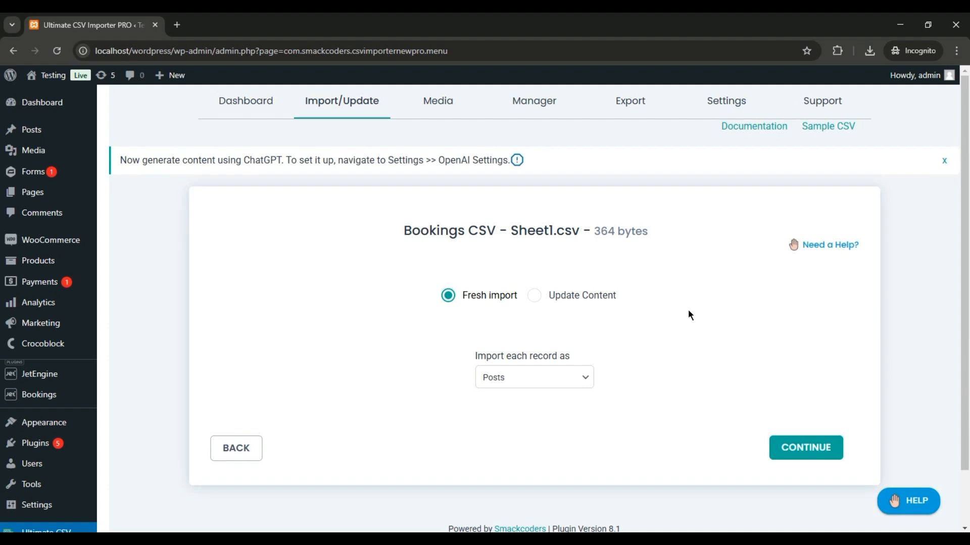
- Set the fresh import to bring in each record as JetBooking and continue to field mapping
click(584, 380)
scroll(595, 283, down, 5)
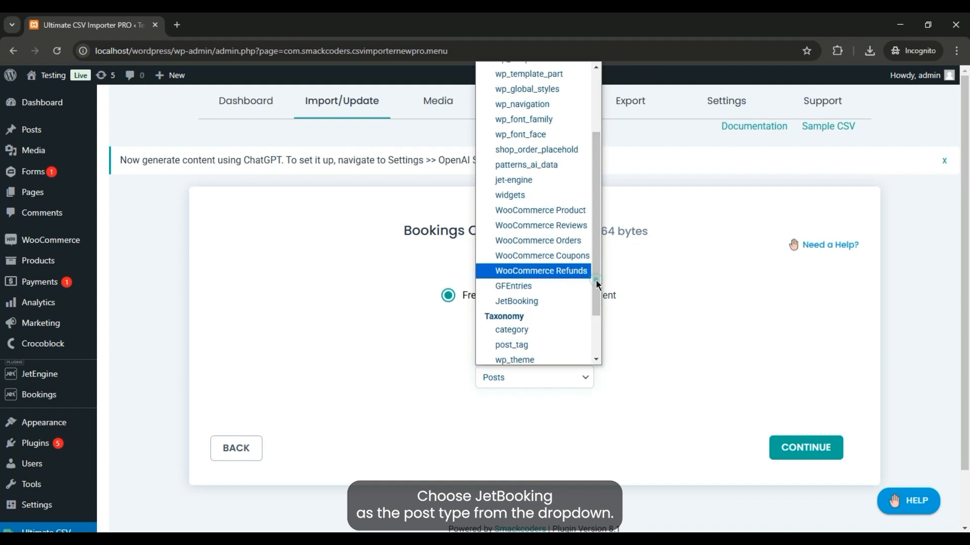
click(546, 238)
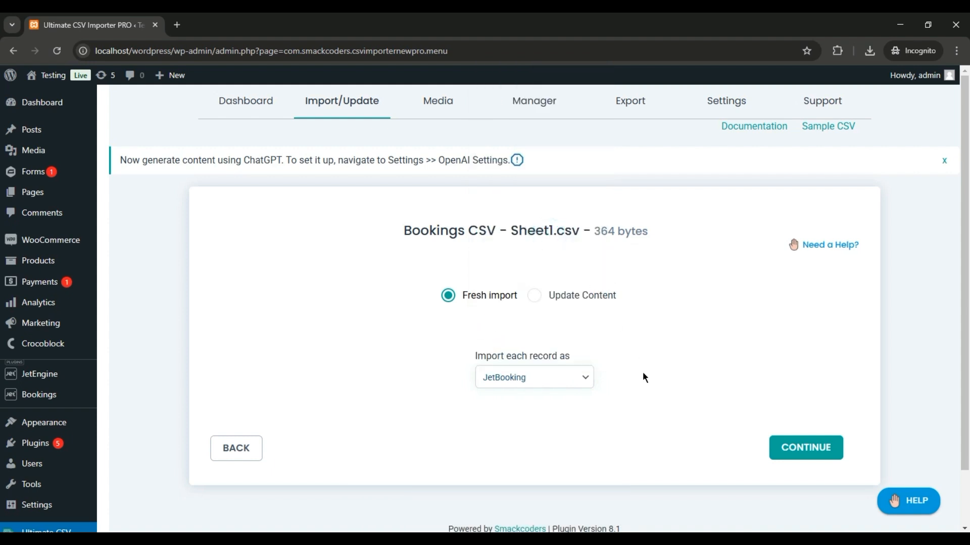
click(783, 447)
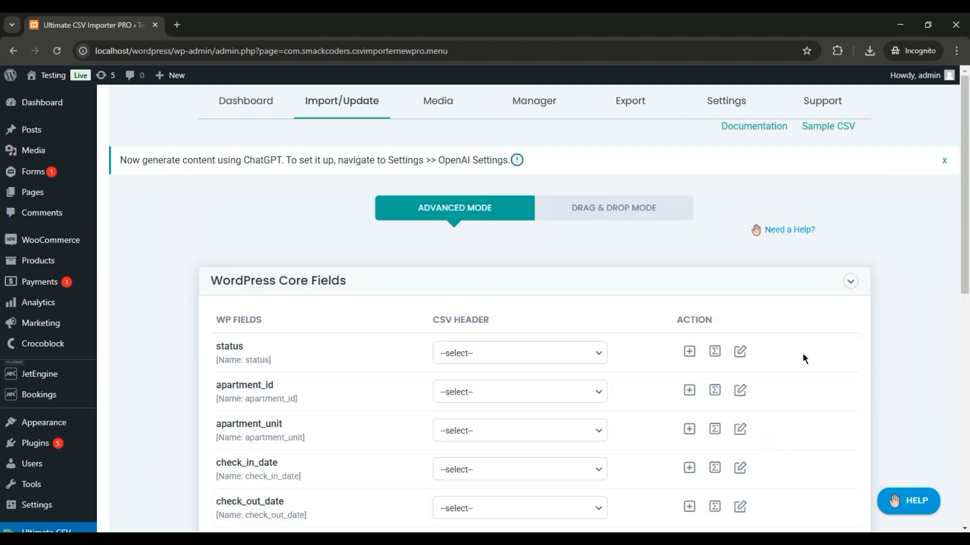
- Map the status, apartment_id and apartment_unit fields to the Booking Status, Product ID and Unit ID columns
scroll(3, 212, down, 3)
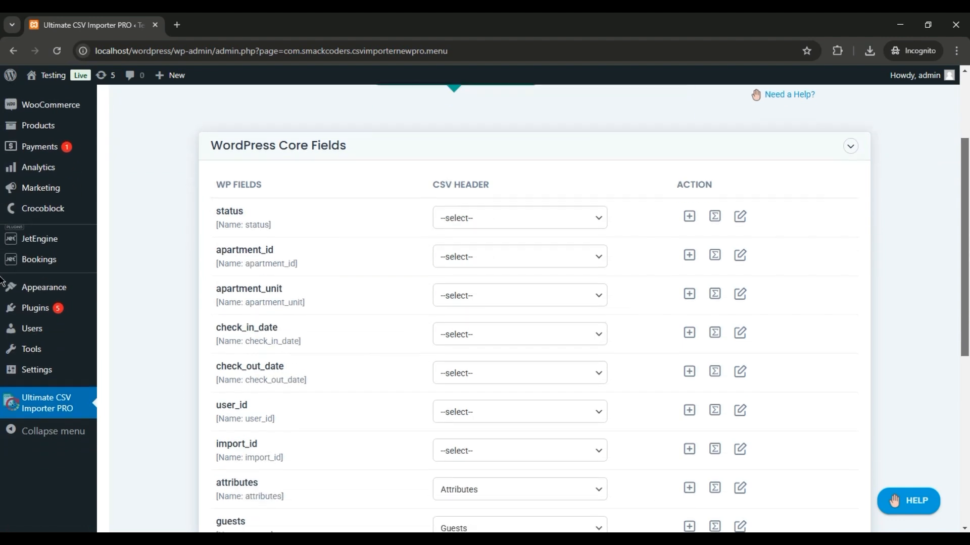
click(590, 196)
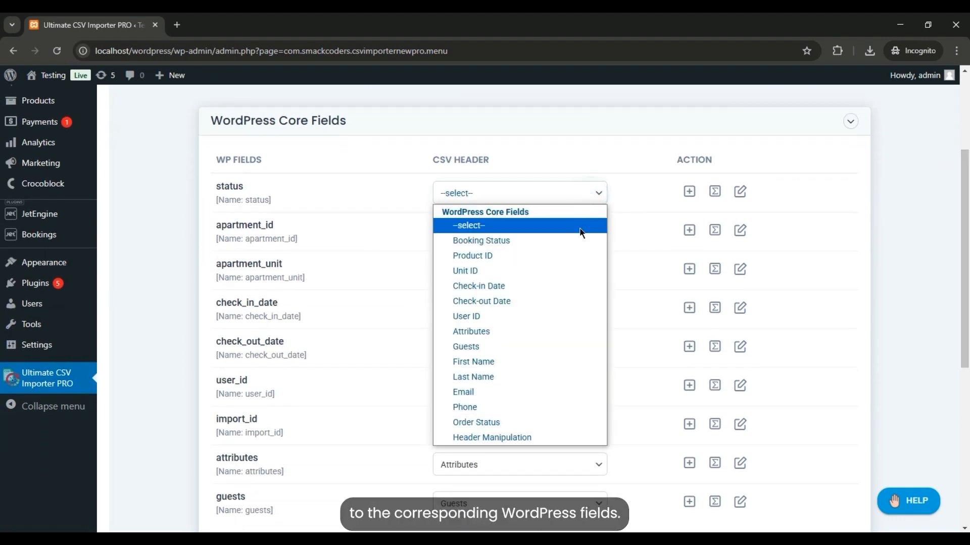
click(569, 241)
click(542, 232)
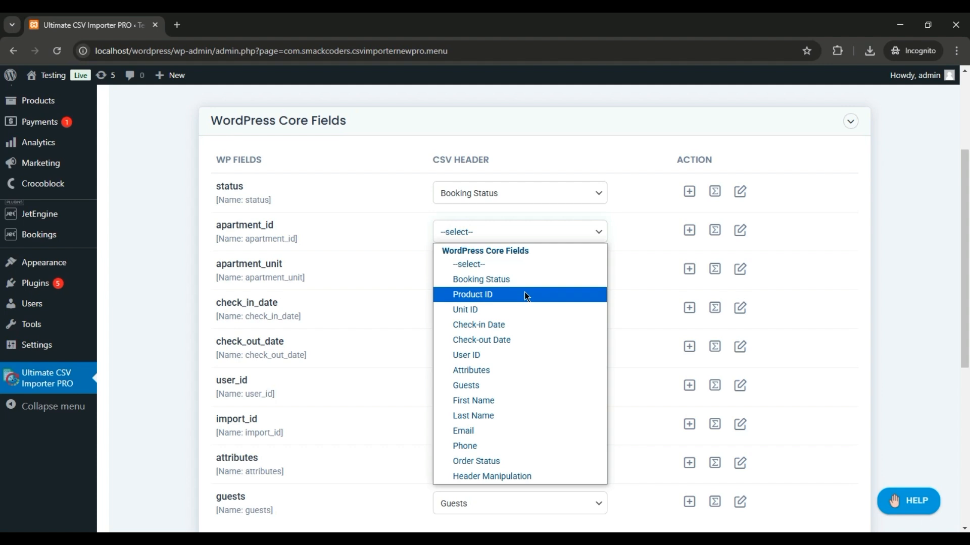
click(524, 294)
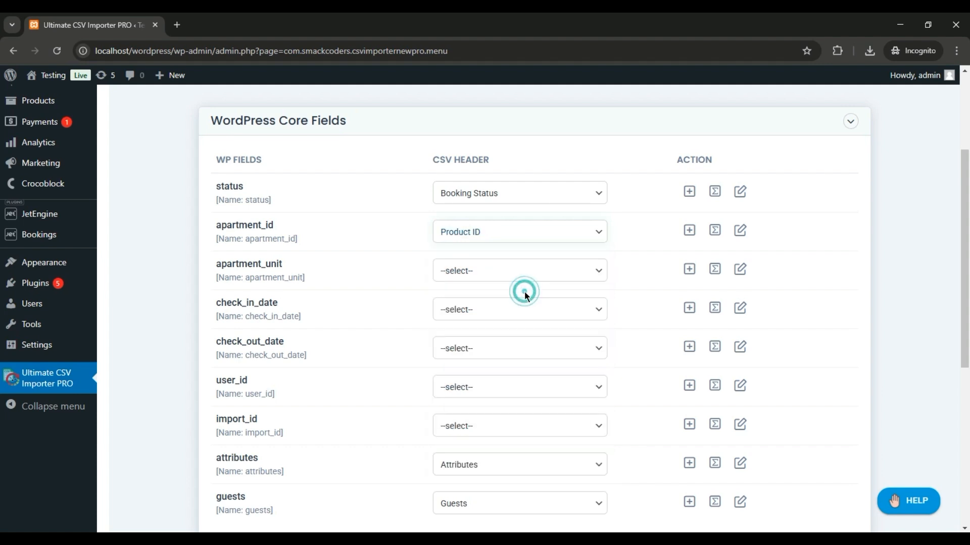
click(509, 273)
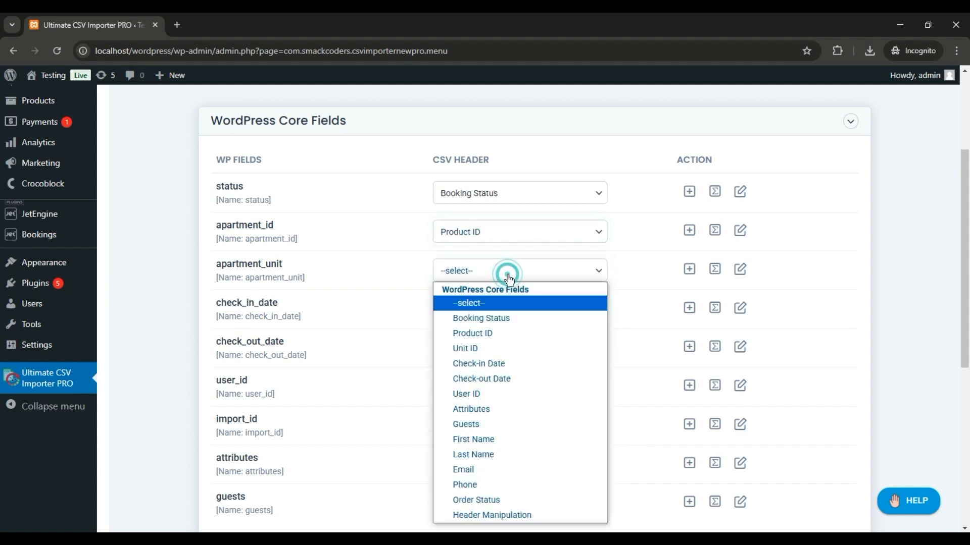
click(501, 349)
- Map apartment_unit, check_in_date, check_out_date, user_id and attributes to the Unit ID, Check-in Date, Check-out Date, User ID and Attributes columns
click(484, 311)
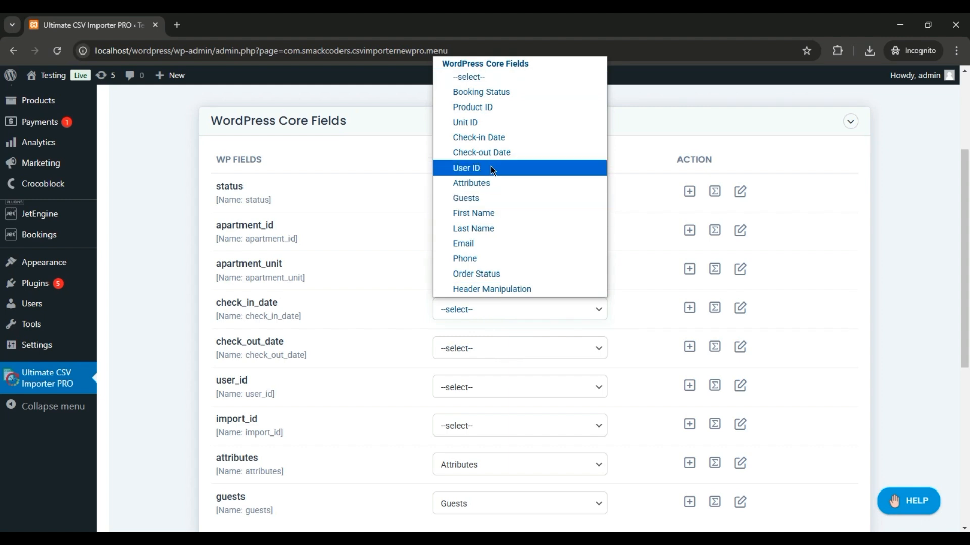
click(483, 141)
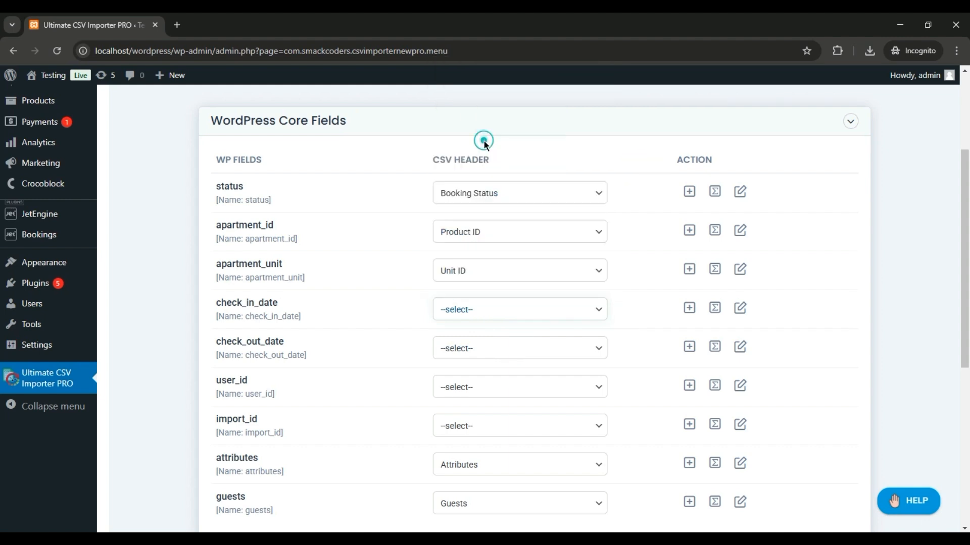
click(489, 347)
click(502, 191)
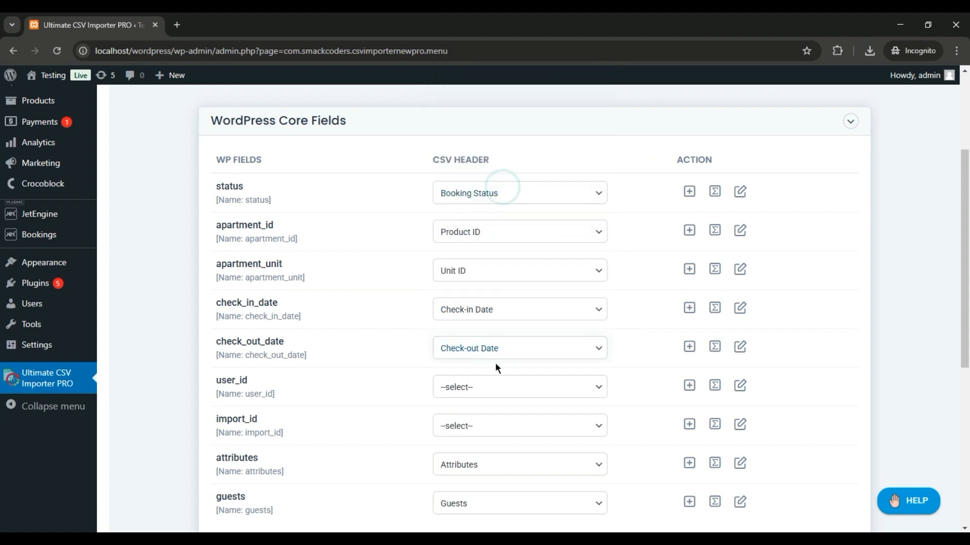
click(489, 387)
click(502, 245)
click(502, 428)
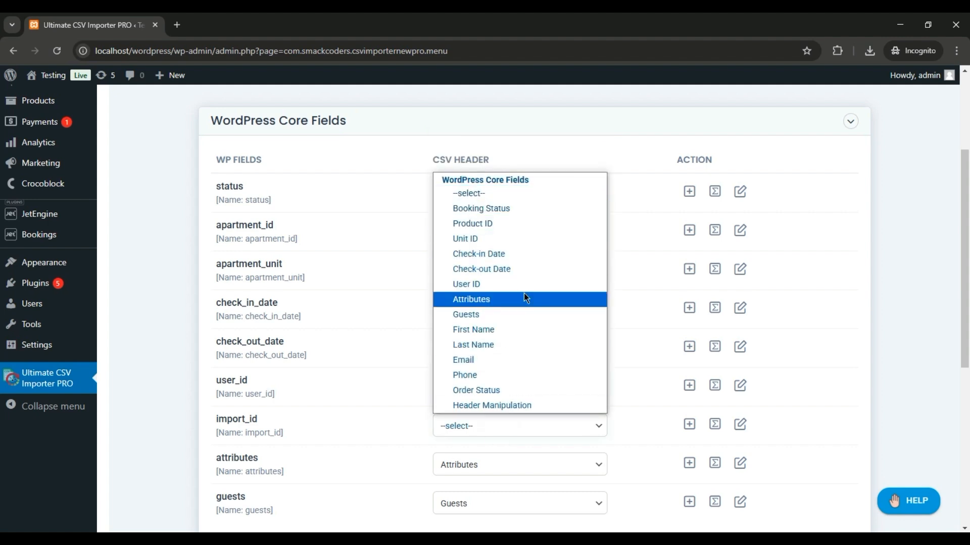
click(627, 425)
click(569, 467)
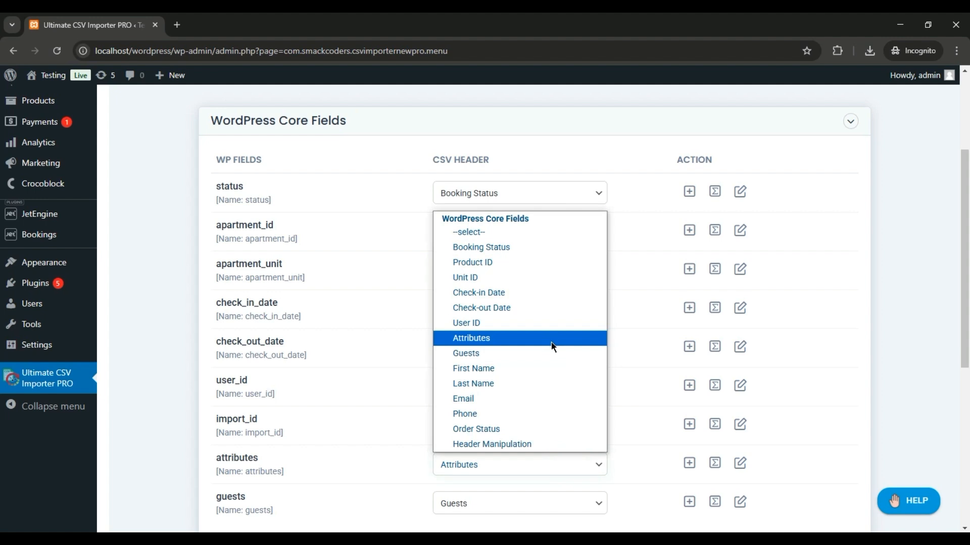
click(552, 346)
- Expand the Order Meta Fields section and map first Name and Last Name to the First Name and Last Name columns
scroll(3, 301, down, 2)
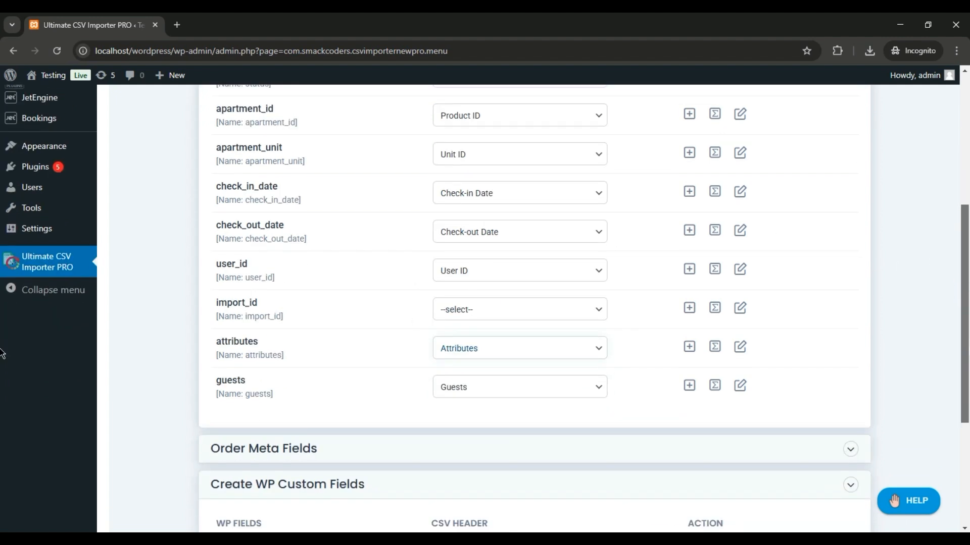
scroll(4, 404, down, 2)
click(851, 351)
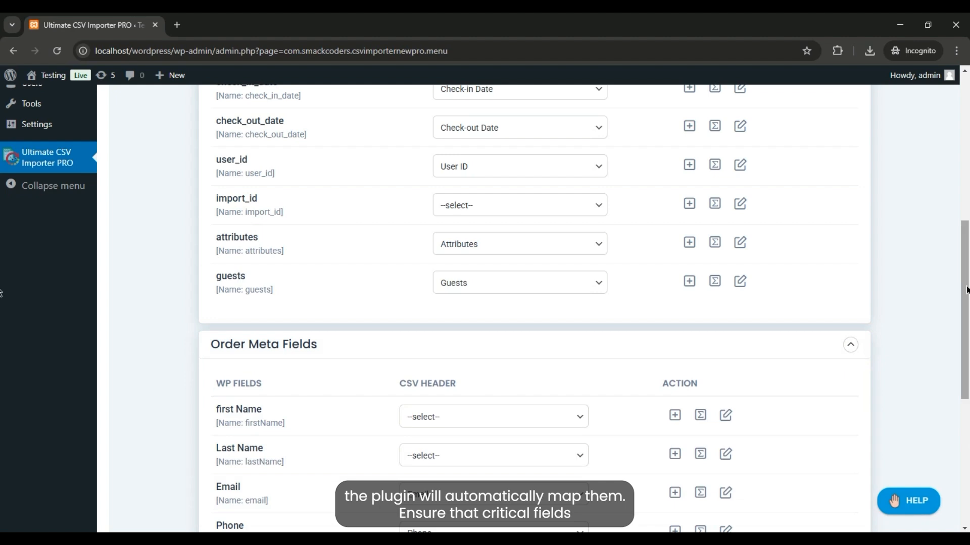
scroll(2, 293, down, 3)
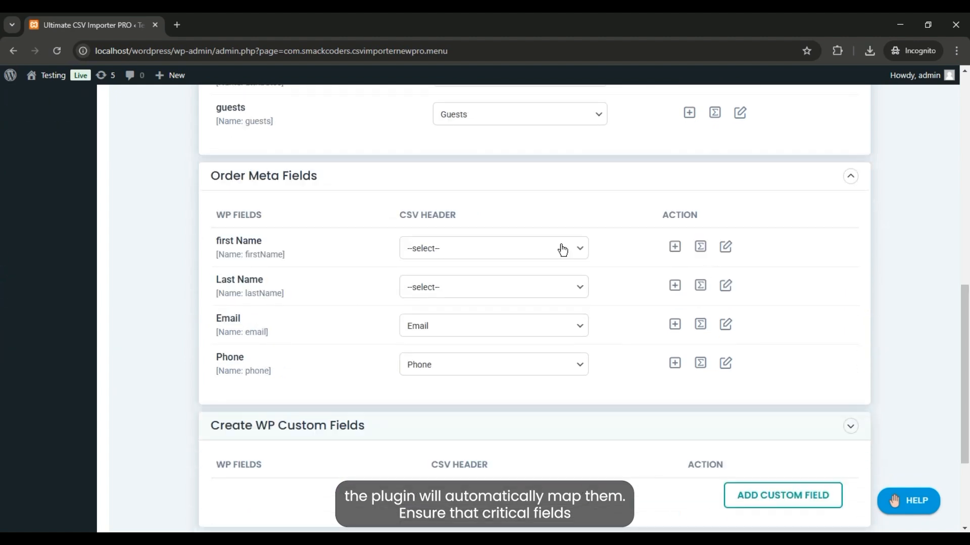
click(562, 249)
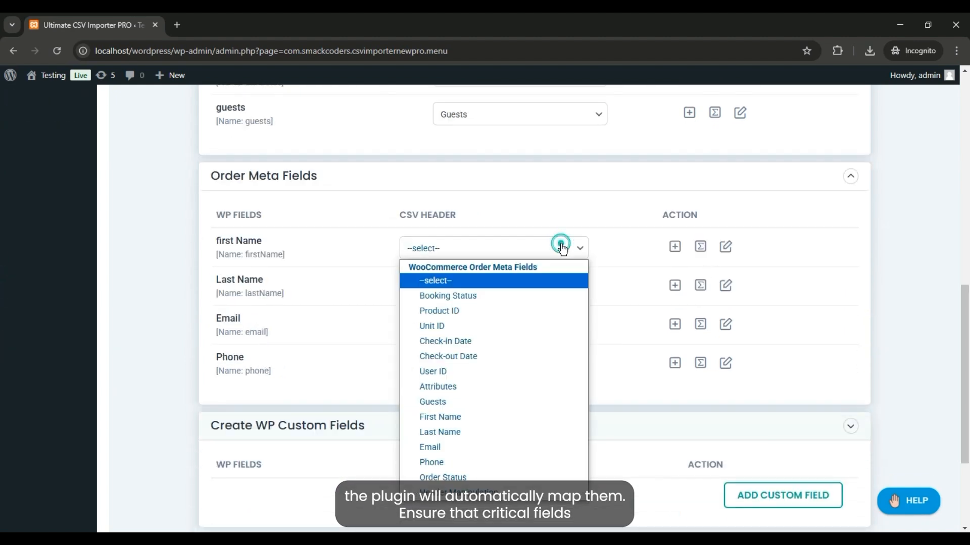
click(510, 426)
click(527, 292)
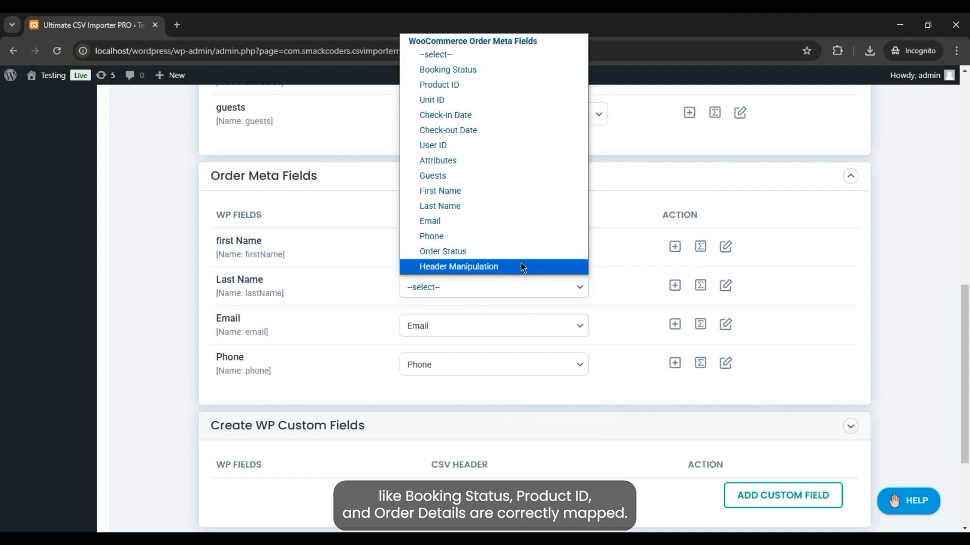
click(506, 205)
click(502, 325)
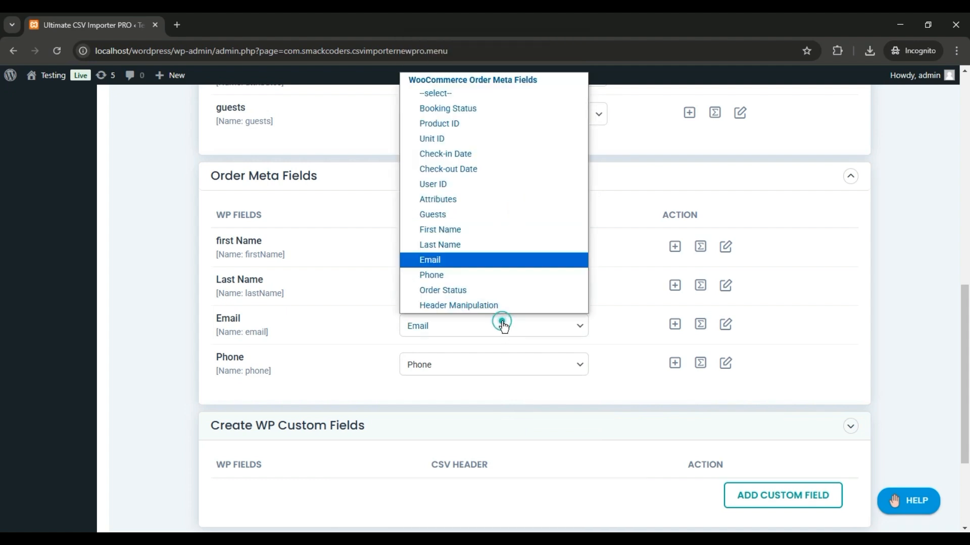
click(610, 345)
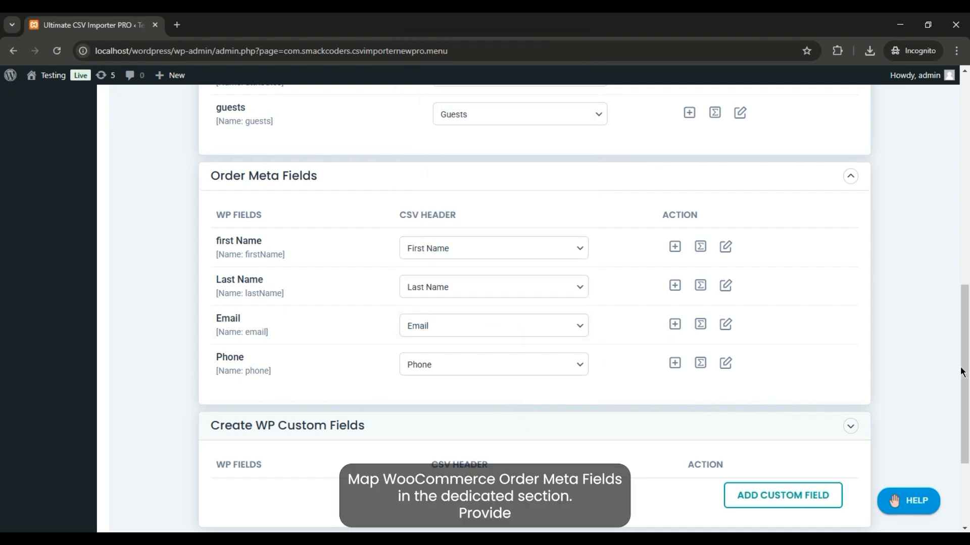
- Name the saved mapping template Bookings
scroll(2, 374, down, 2)
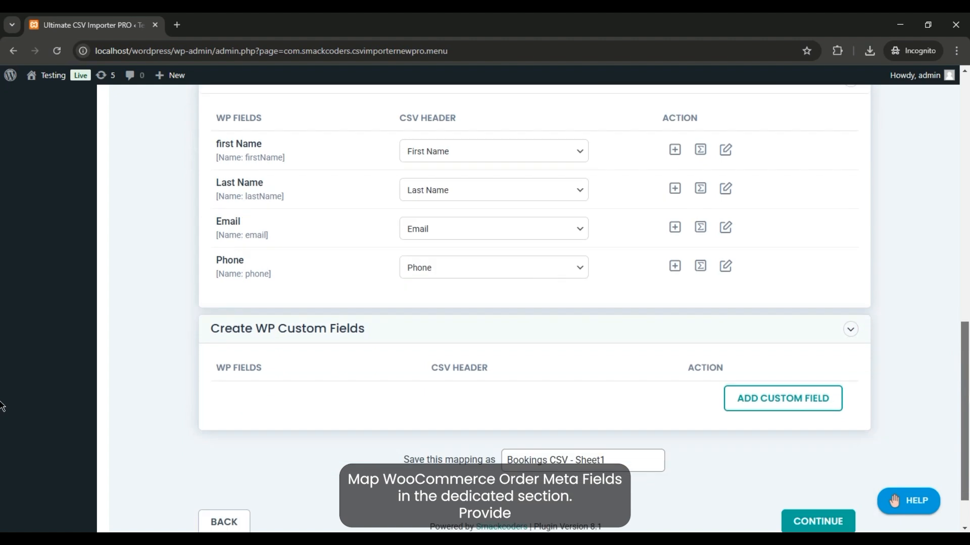
click(633, 436)
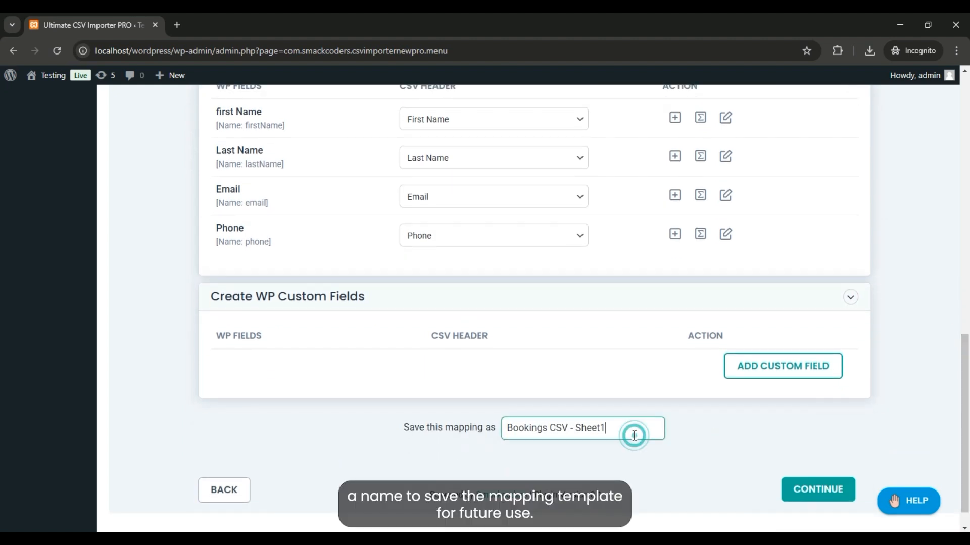
double_click(620, 424)
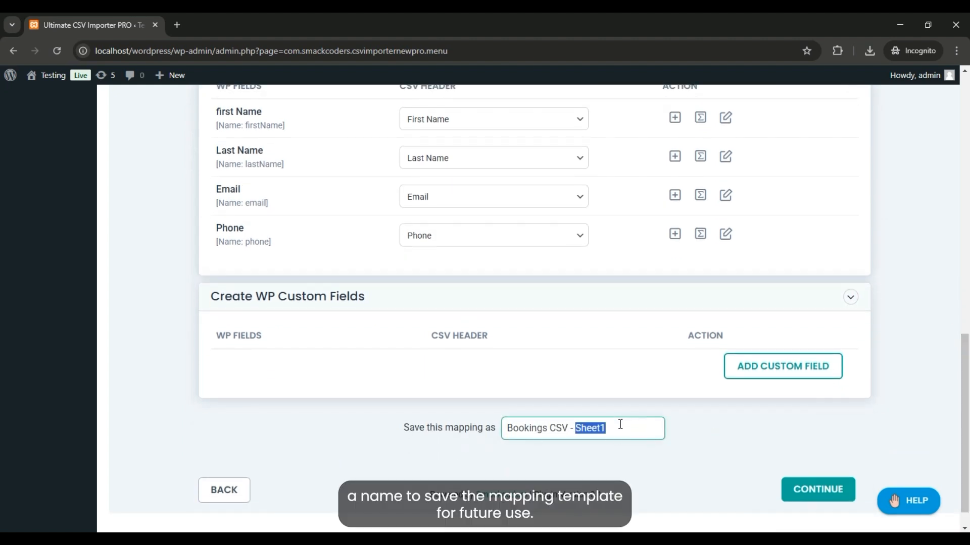
key(ctrl+shift+Left)
key(ctrl+shift+Left)
key(ctrl+shift+Left)
key(ctrl+shift+Right)
key(BackSpace)
click(699, 436)
drag(698, 436, 832, 487)
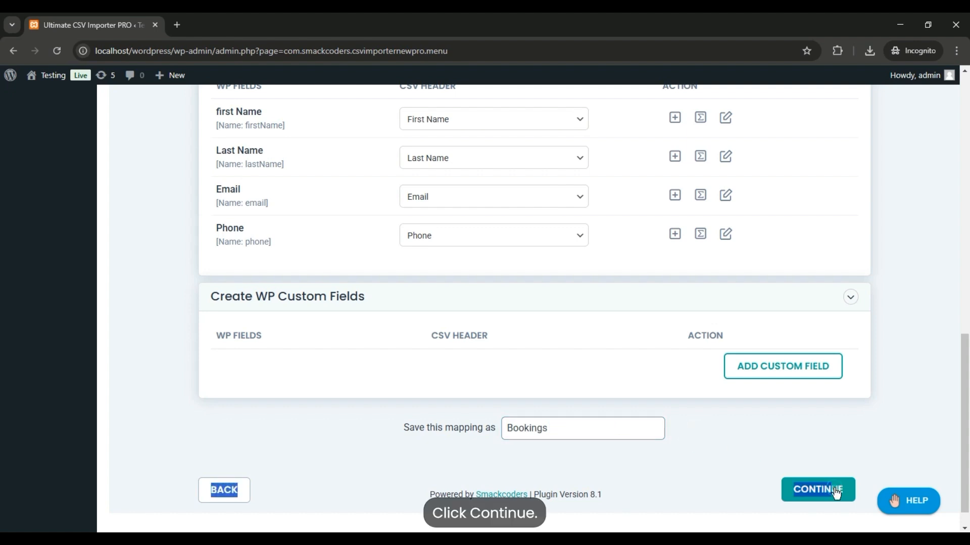
click(729, 440)
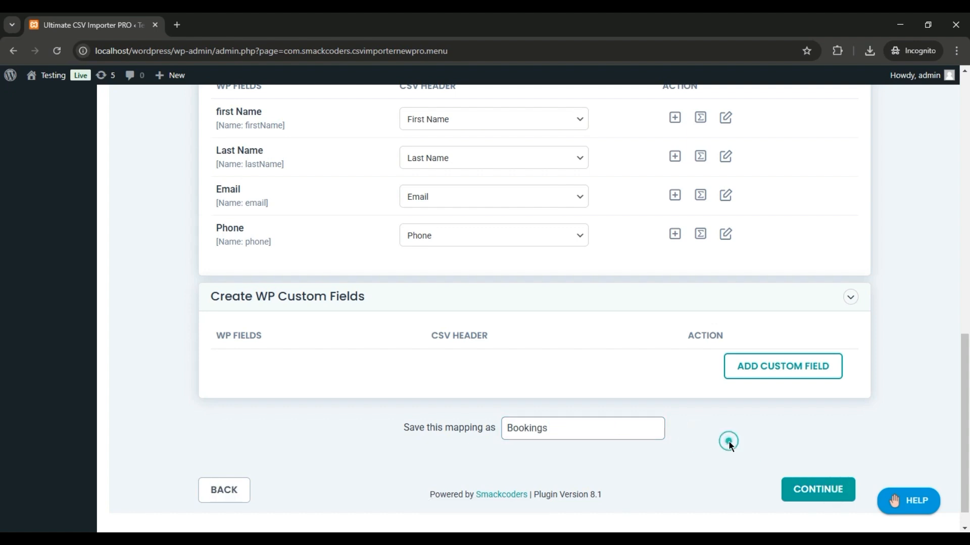
- Continue to the import configuration and start the import with the default options
click(808, 490)
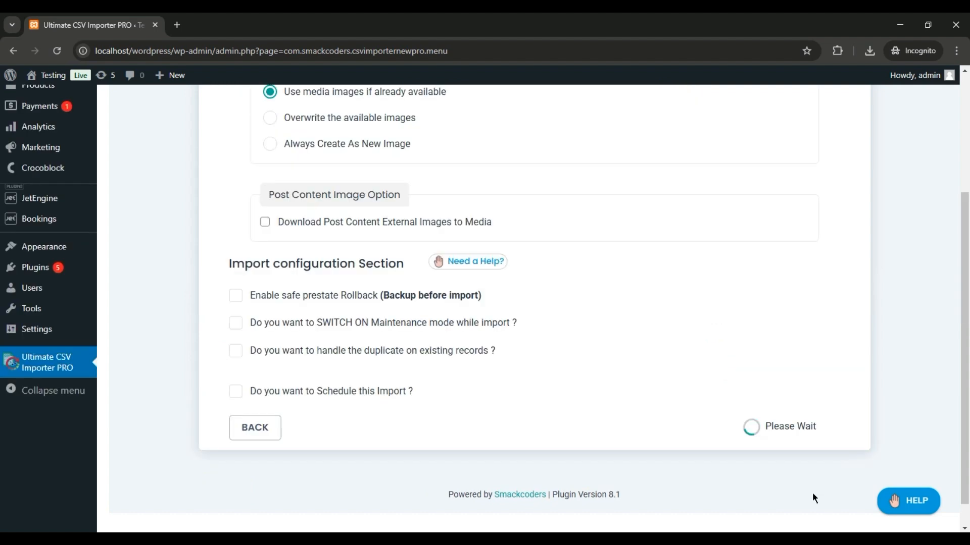
drag(966, 329, 969, 279)
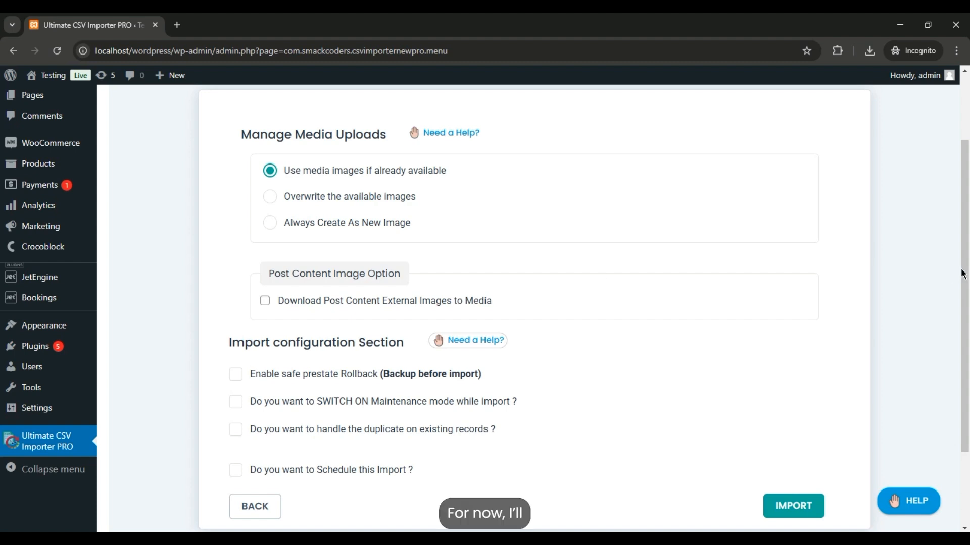
scroll(961, 275, down, 3)
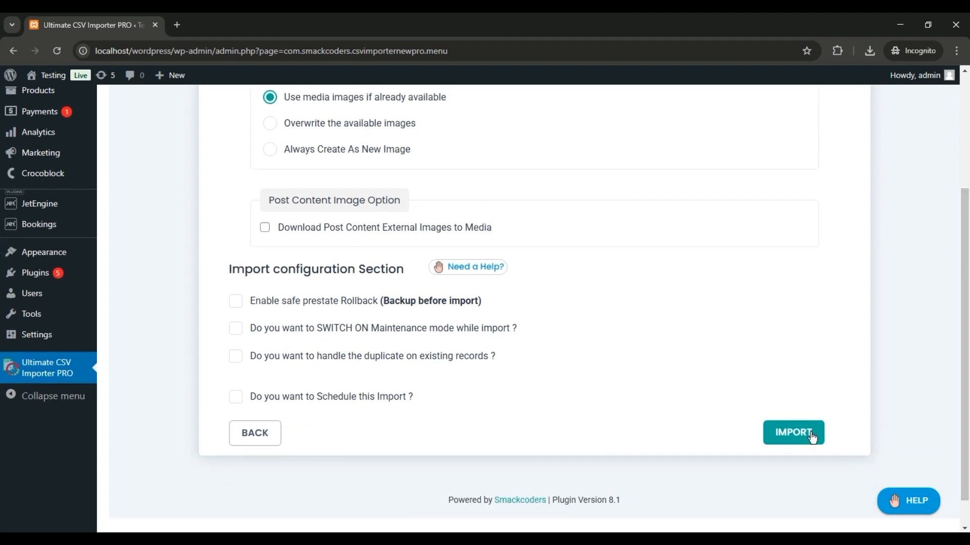
click(800, 438)
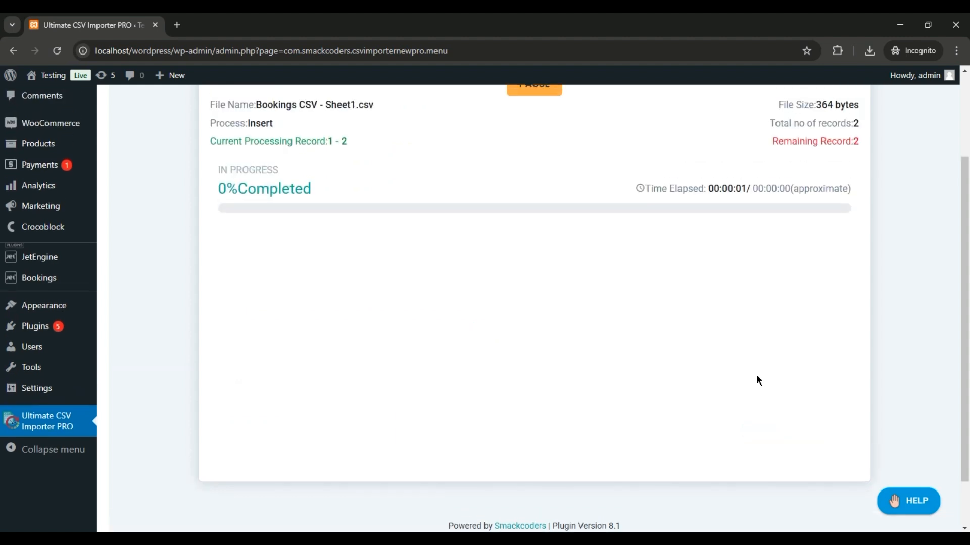
- Try downloading the failed media log, then close the Import Completed dialog
drag(965, 259, 961, 180)
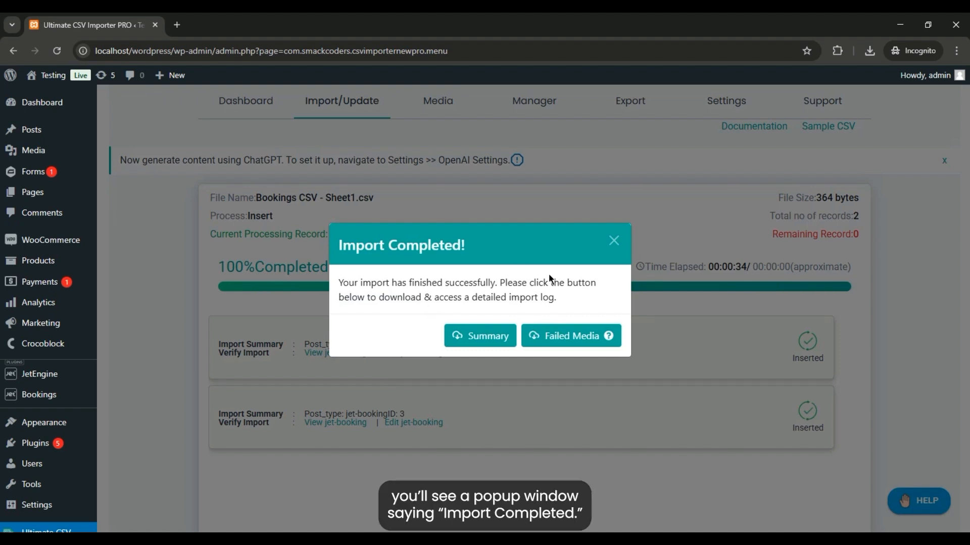
click(573, 344)
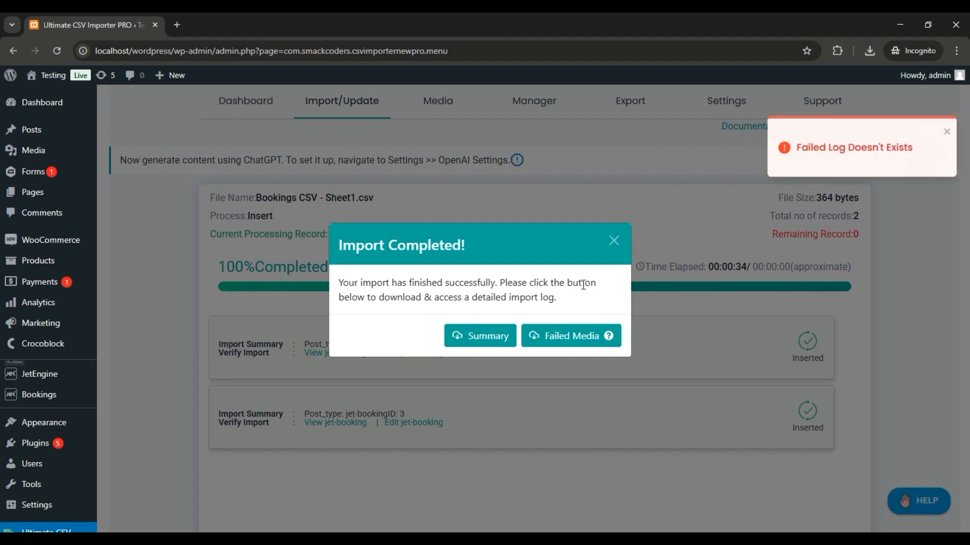
mouse_move(924, 76)
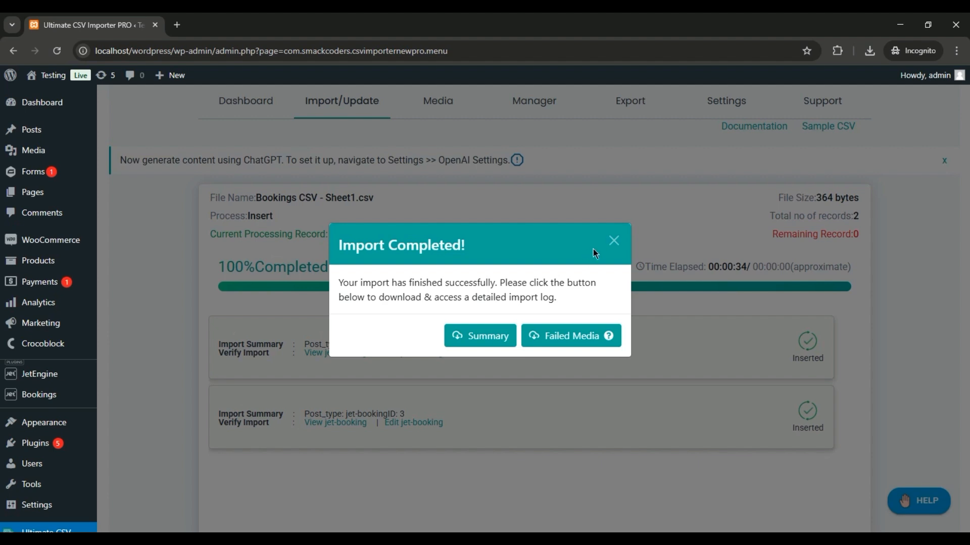
click(614, 243)
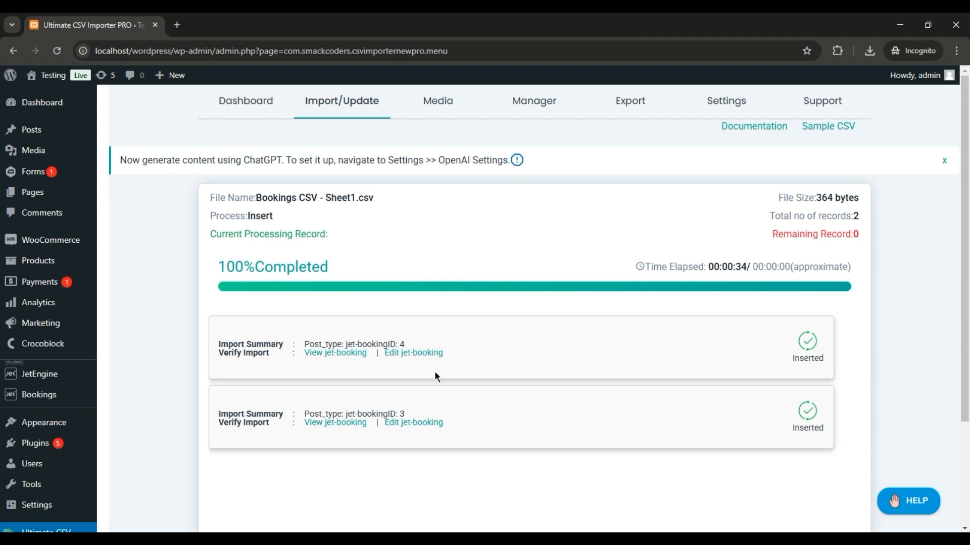
- Open the JetBooking bookings list in a new tab to check the imported bookings
right_click(417, 357)
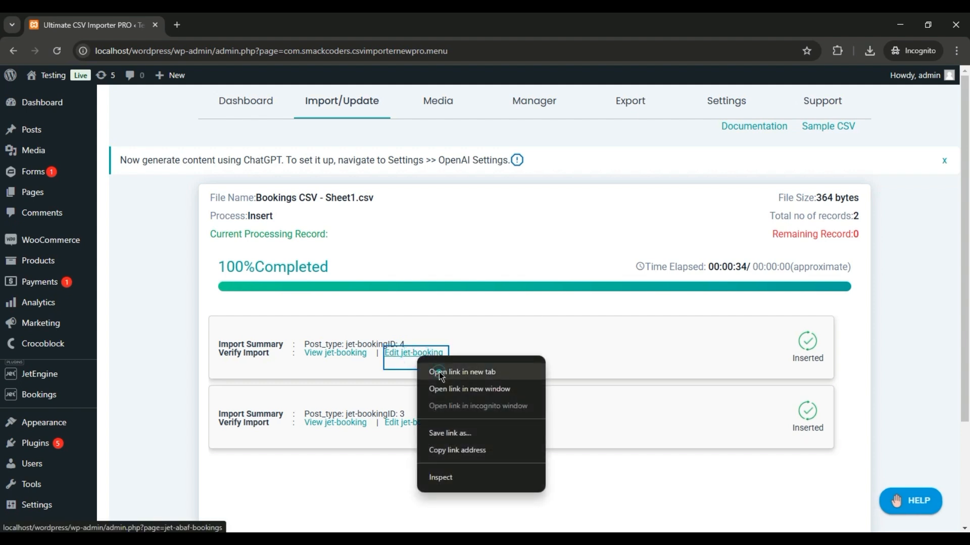
click(440, 376)
click(211, 19)
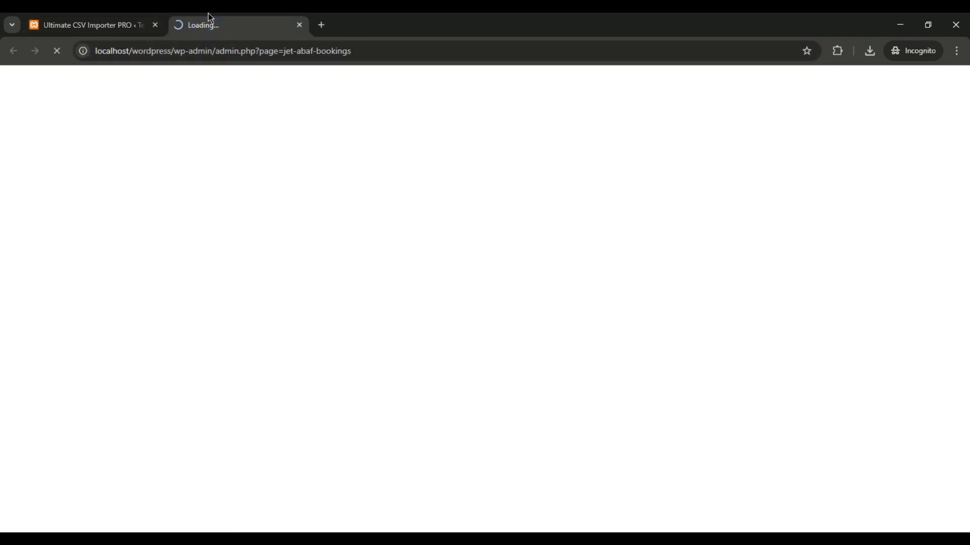
click(127, 23)
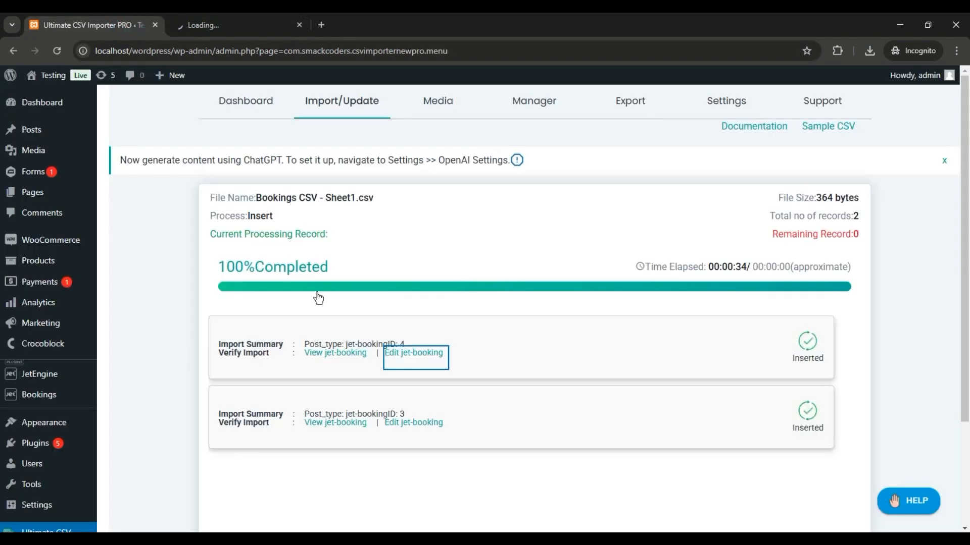
right_click(49, 402)
click(74, 409)
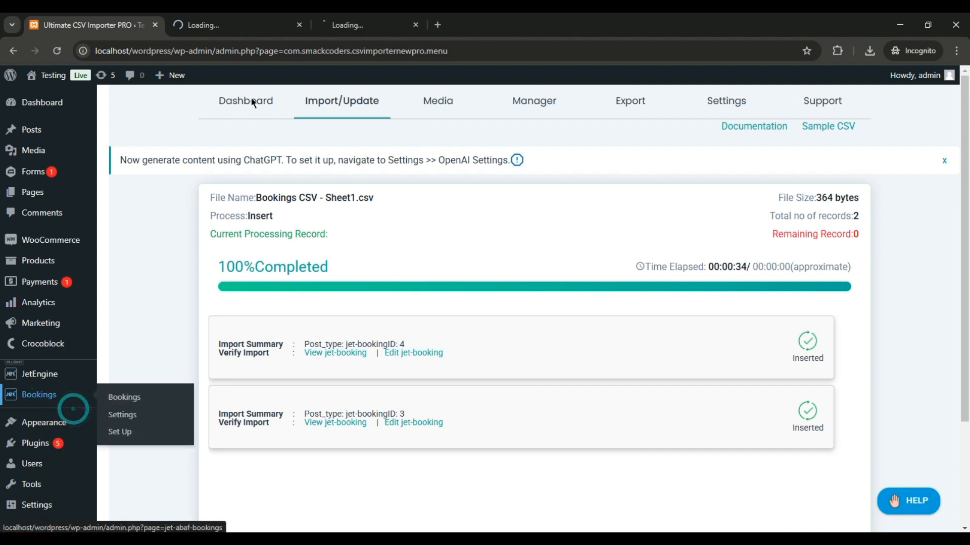
click(342, 18)
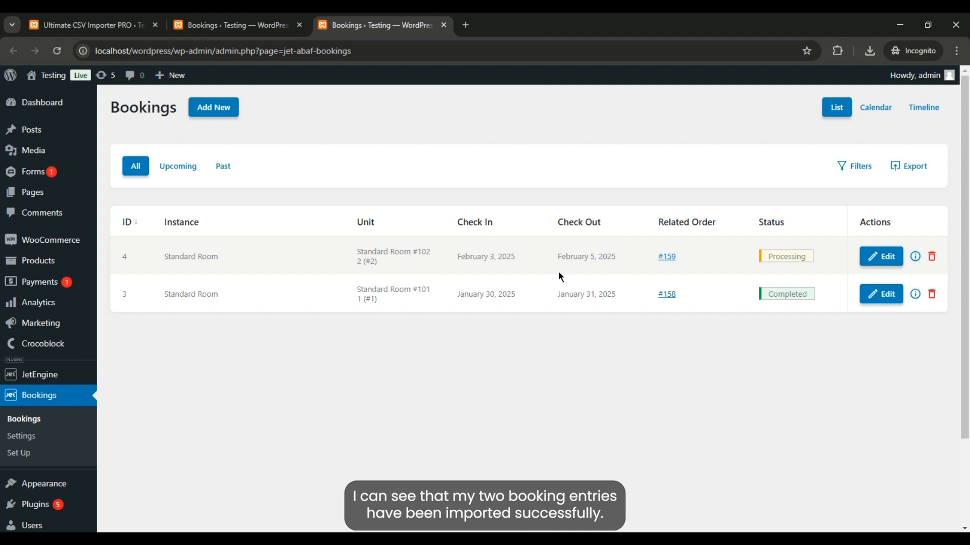
click(244, 25)
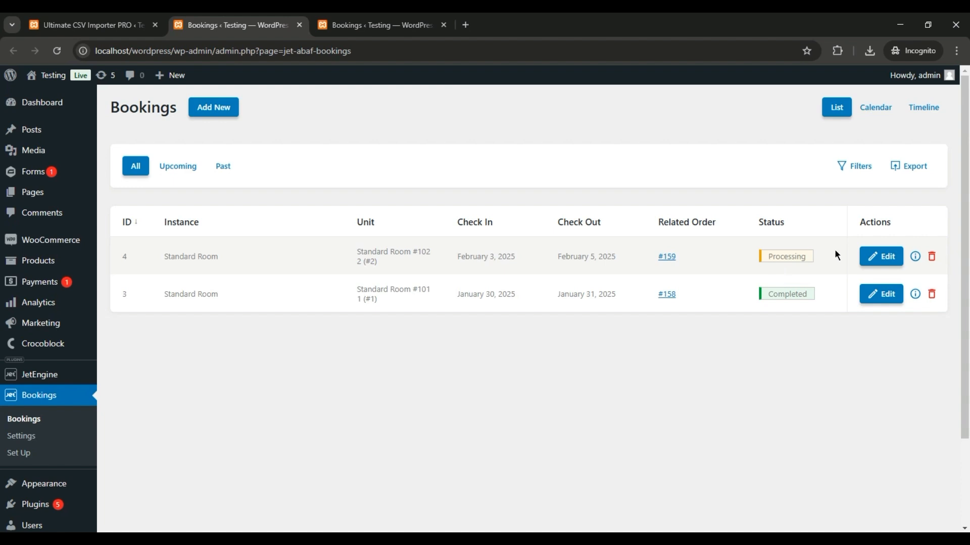
click(443, 24)
- Open the edit dialog of each imported booking to inspect its details, closing without saving
click(866, 292)
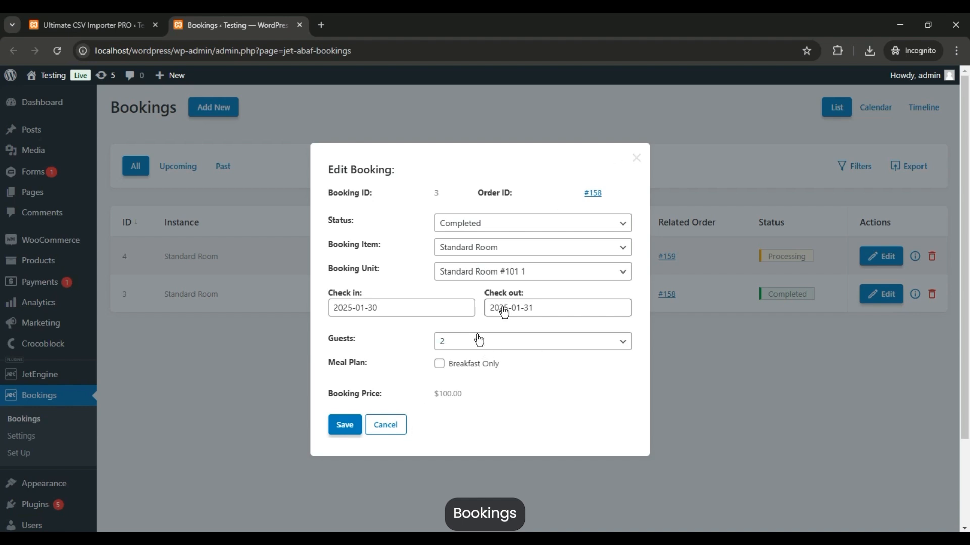
click(636, 159)
click(879, 256)
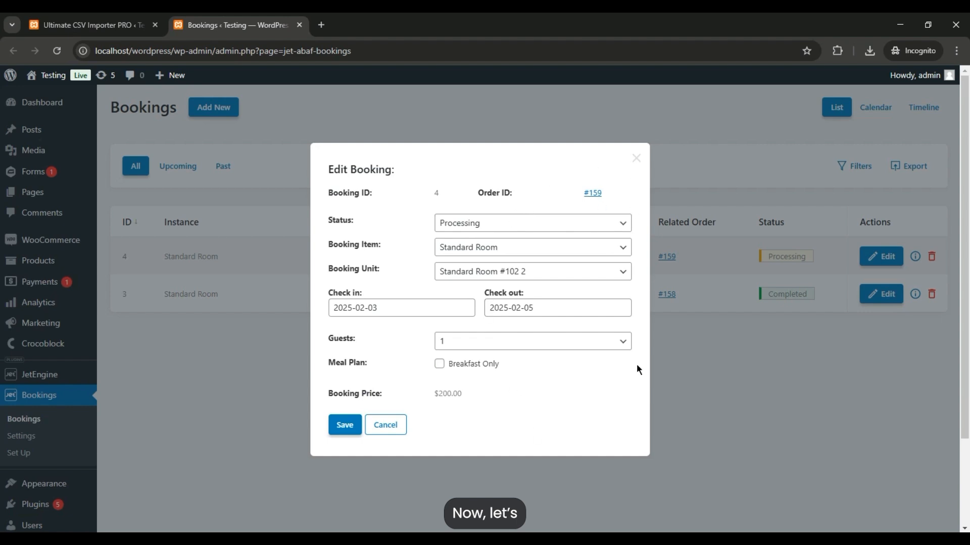
click(636, 160)
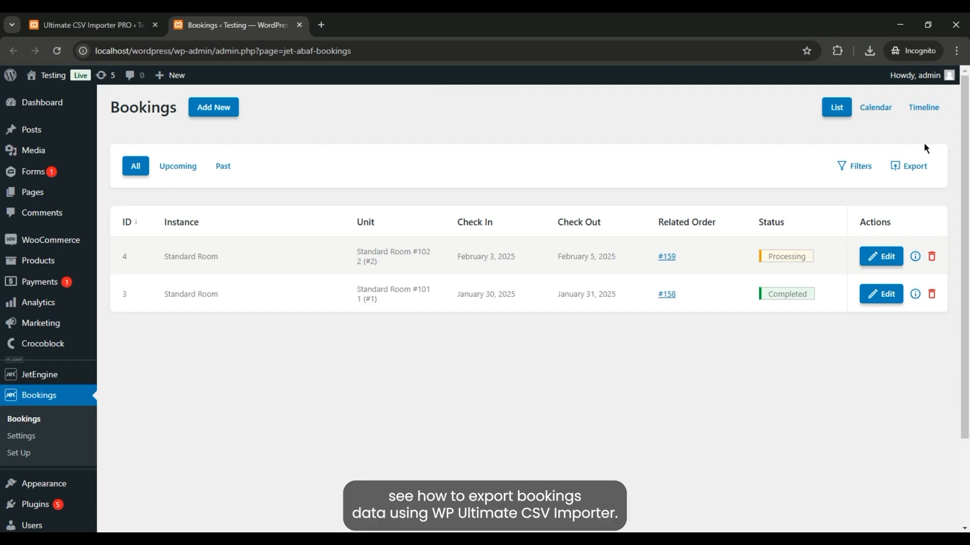
- Return to the Ultimate CSV Importer PRO plugin page
scroll(966, 137, down, 3)
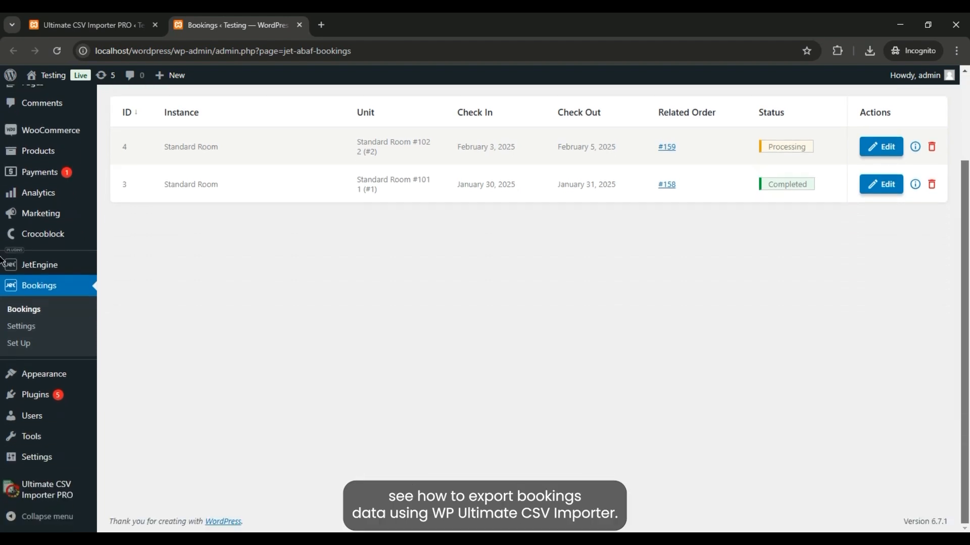
click(63, 496)
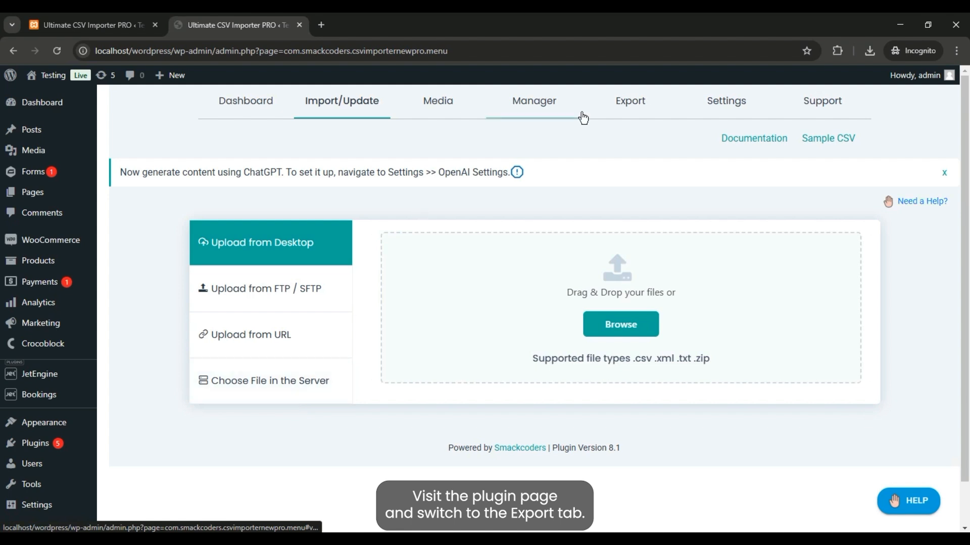
- Open the plugin's export section, choose the Jet Booking module and continue
click(629, 102)
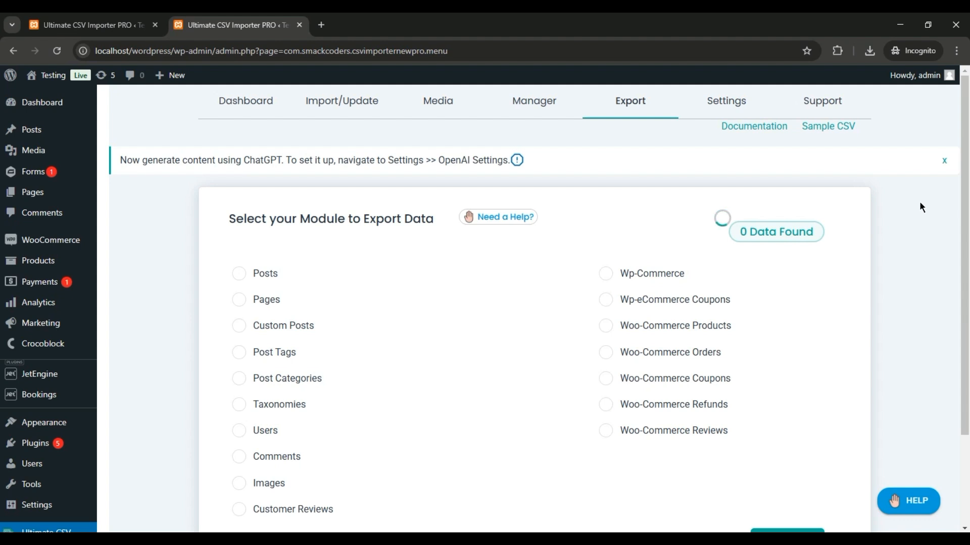
scroll(968, 198, down, 2)
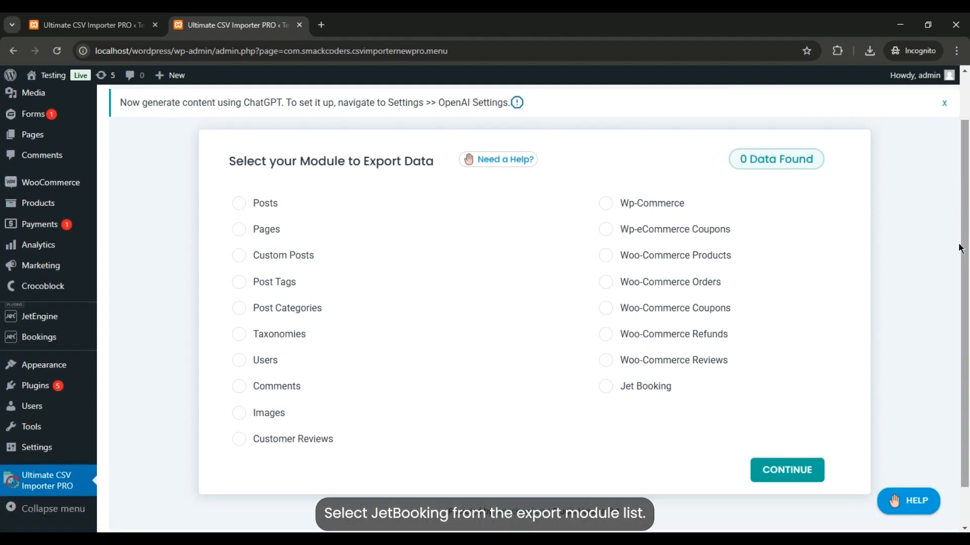
click(645, 391)
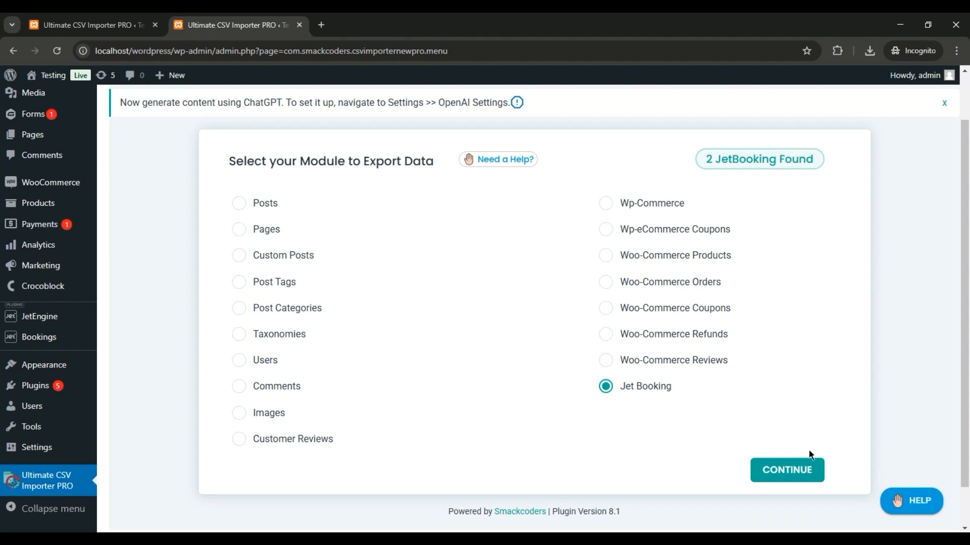
click(799, 476)
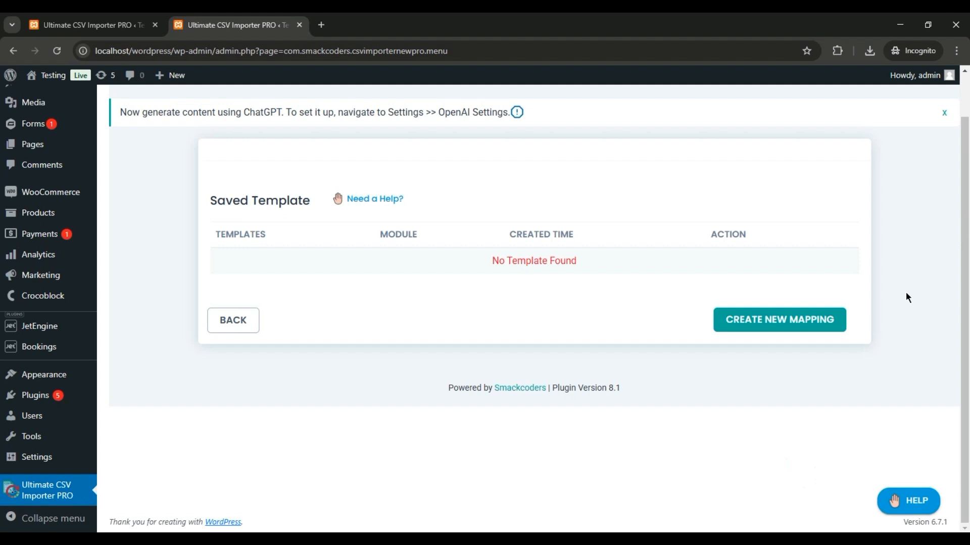
- Create a new export mapping and name the export file Bookings-exp(1) in CSV format
click(803, 323)
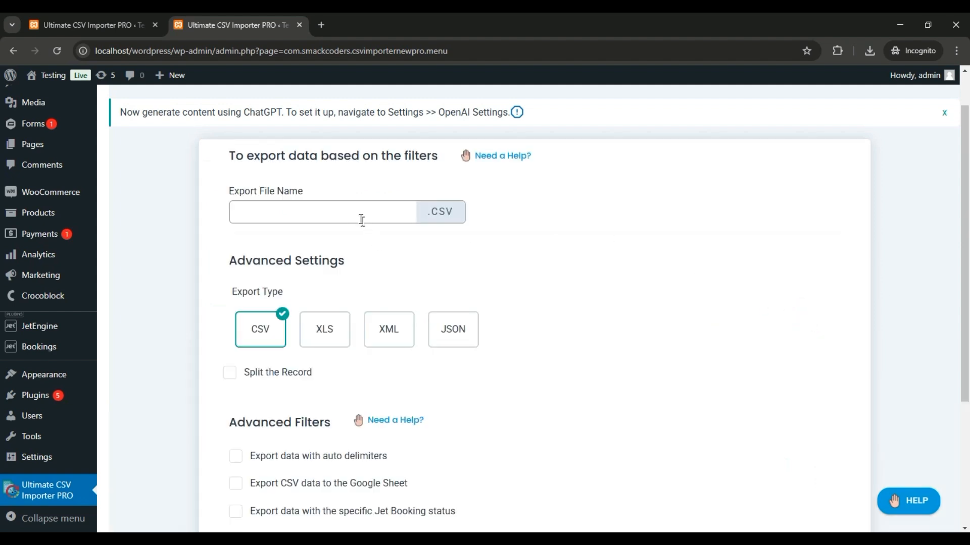
click(356, 212)
text(Bookings-exp(1))
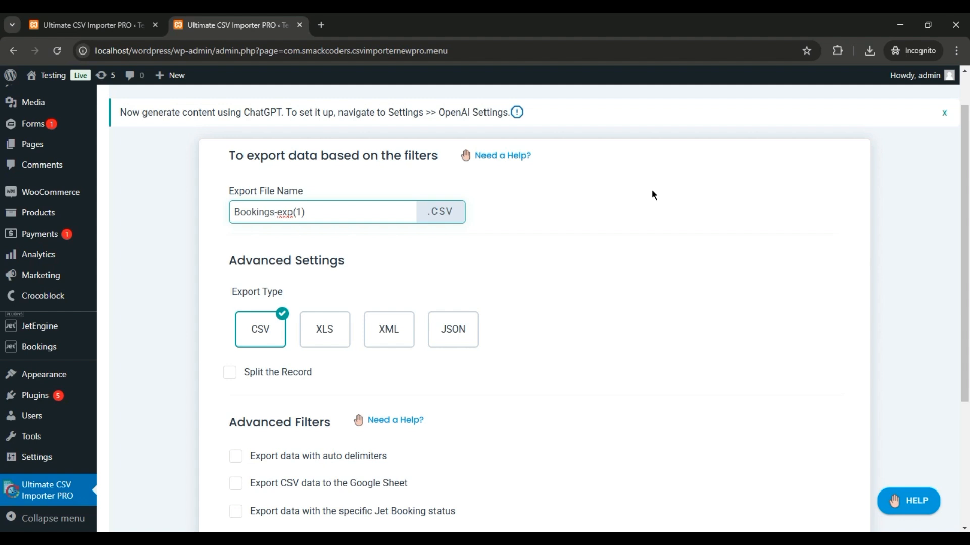
click(691, 218)
scroll(833, 211, down, 4)
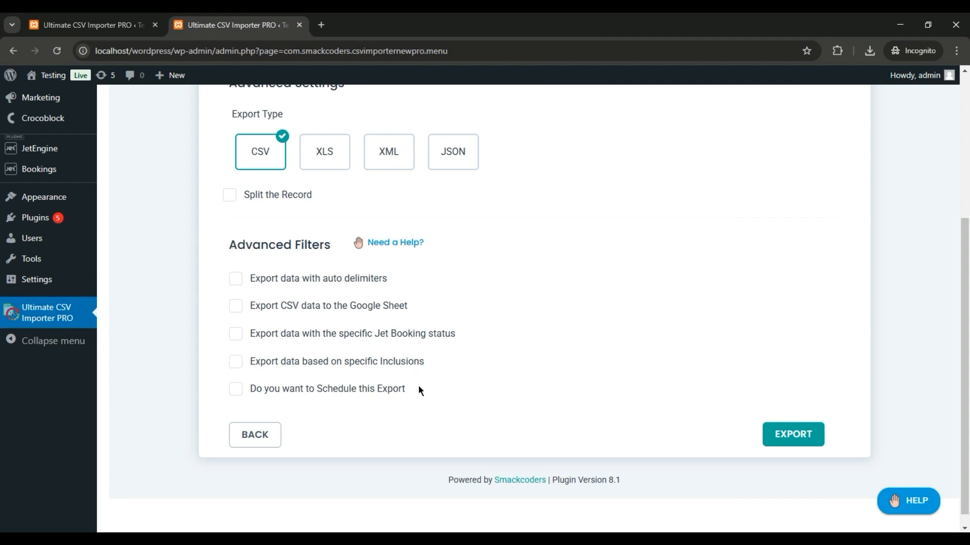
click(236, 333)
click(359, 402)
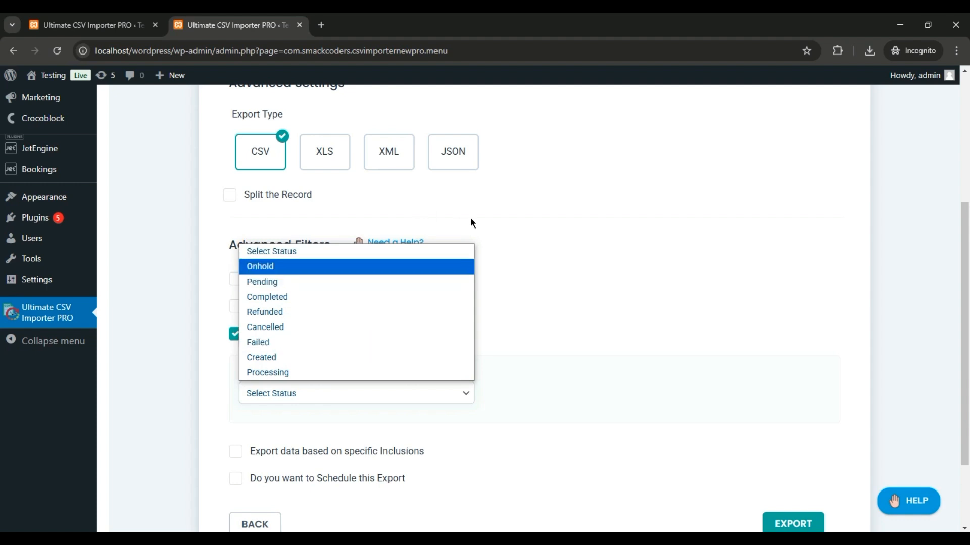
click(544, 260)
click(235, 333)
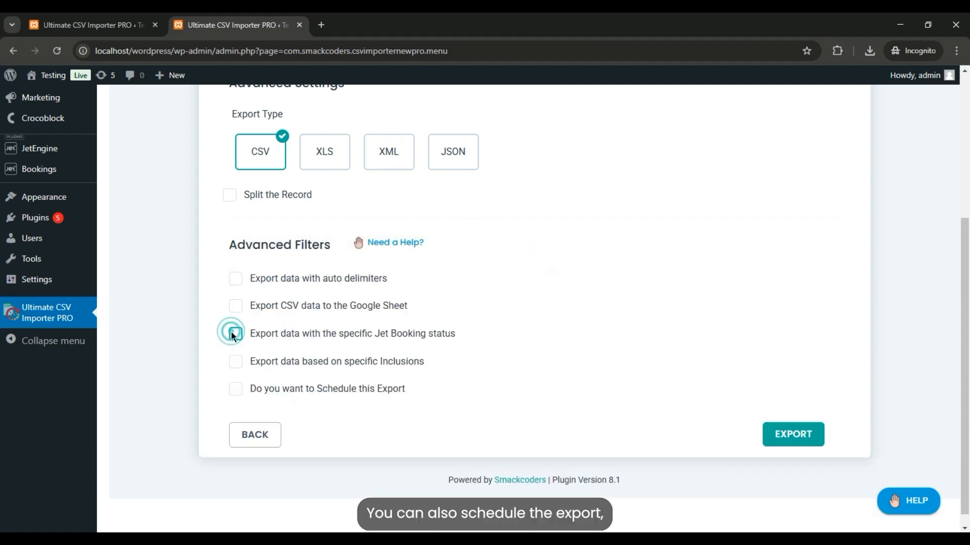
- Run the export and save the downloaded Bookings-exp1 CSV file to the Downloads folder
click(793, 436)
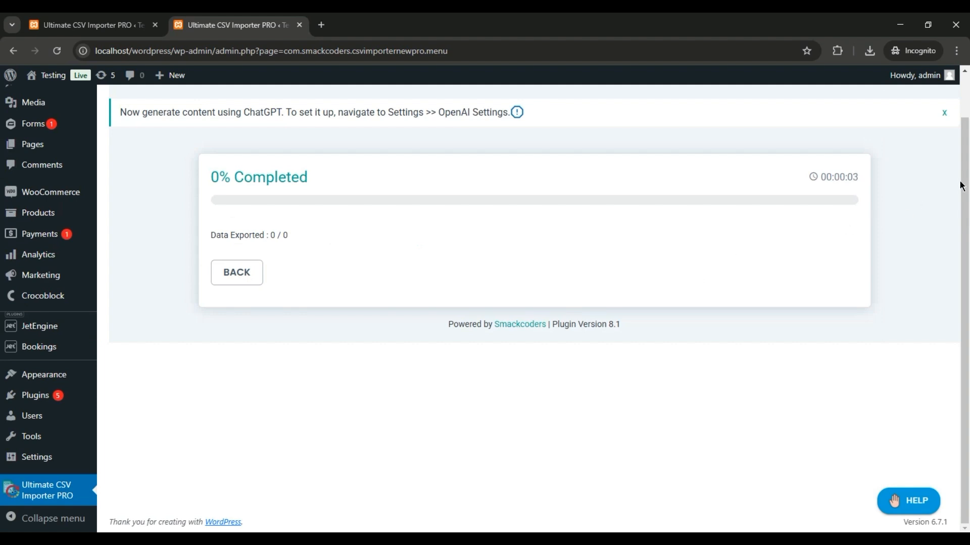
scroll(958, 182, up, 1)
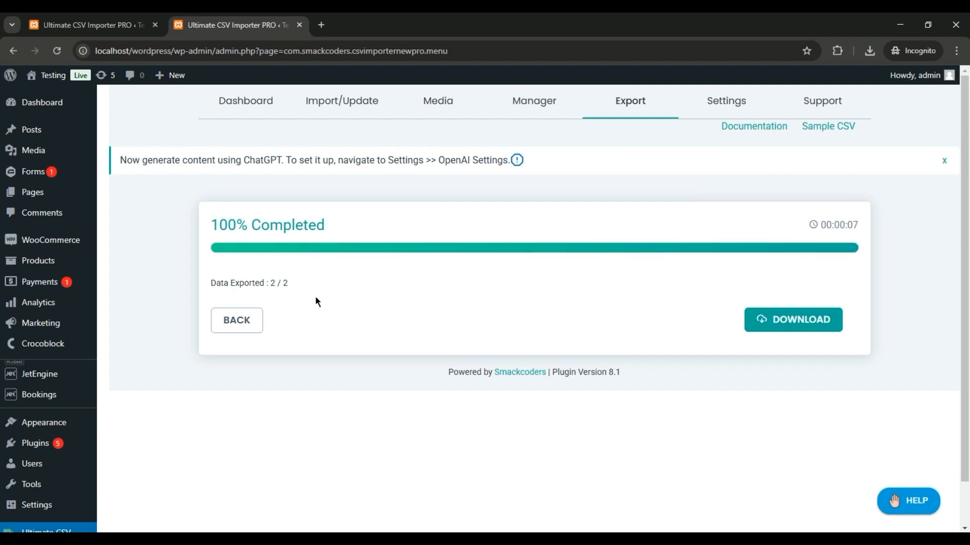
click(778, 332)
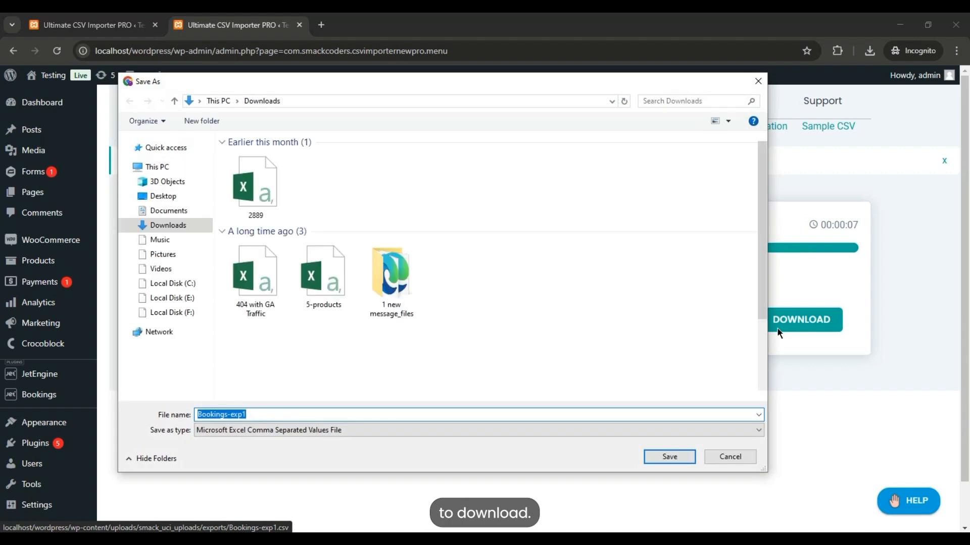
key(Return)
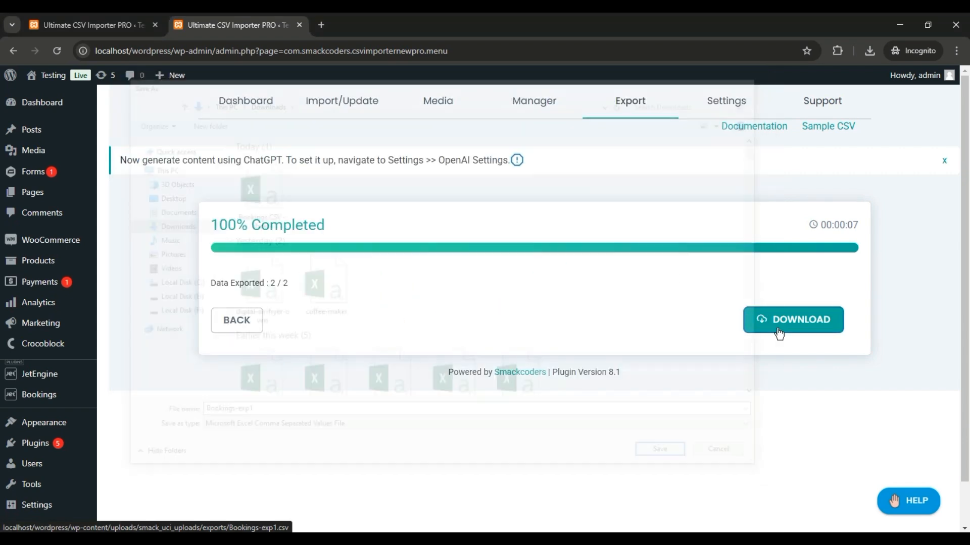
- Open the exported CSV in Excel, inspect the booking rows and columns, then close it
click(794, 128)
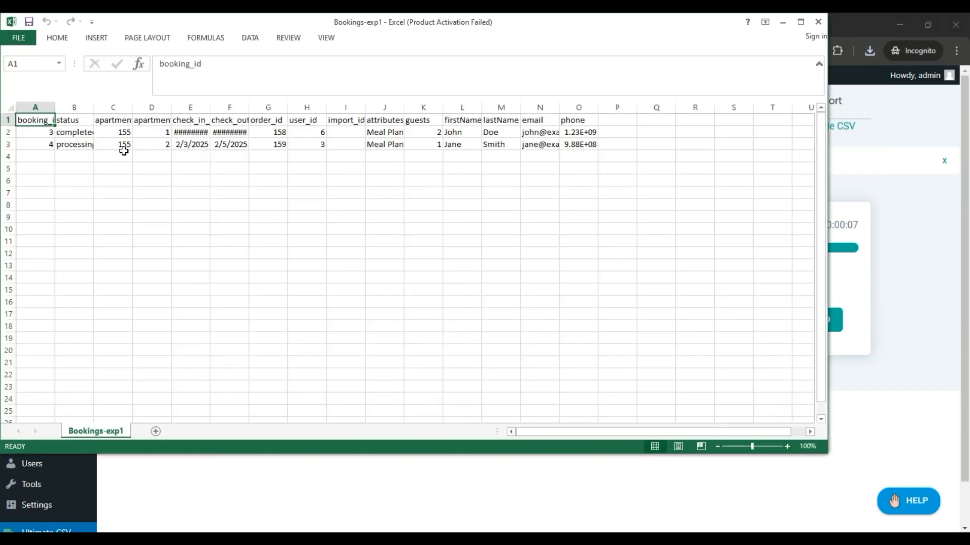
click(76, 144)
click(166, 146)
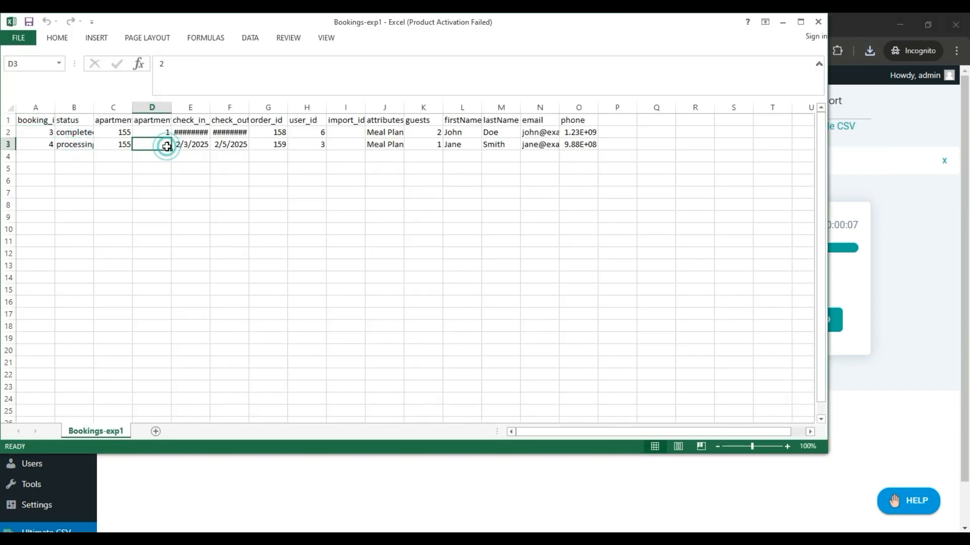
click(234, 146)
click(281, 145)
click(241, 133)
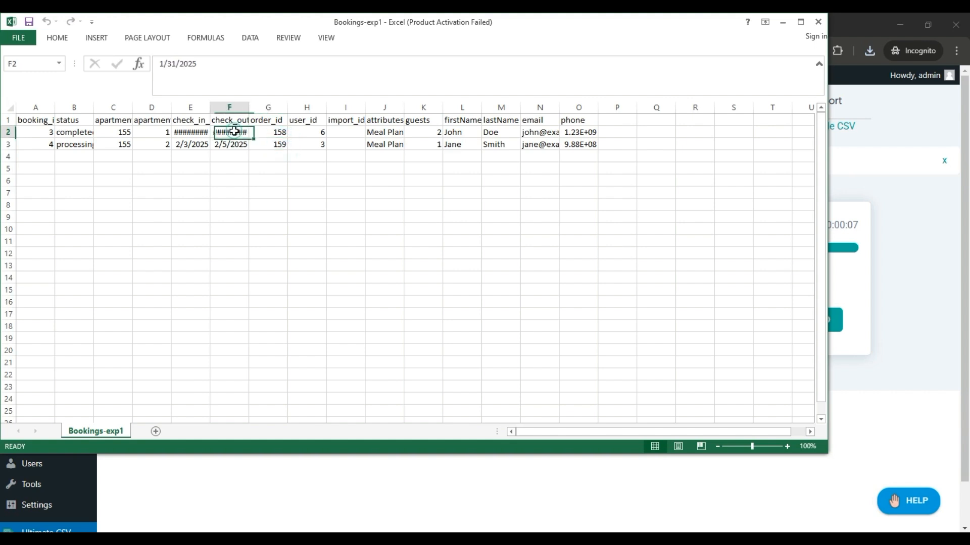
click(396, 156)
click(504, 153)
click(603, 153)
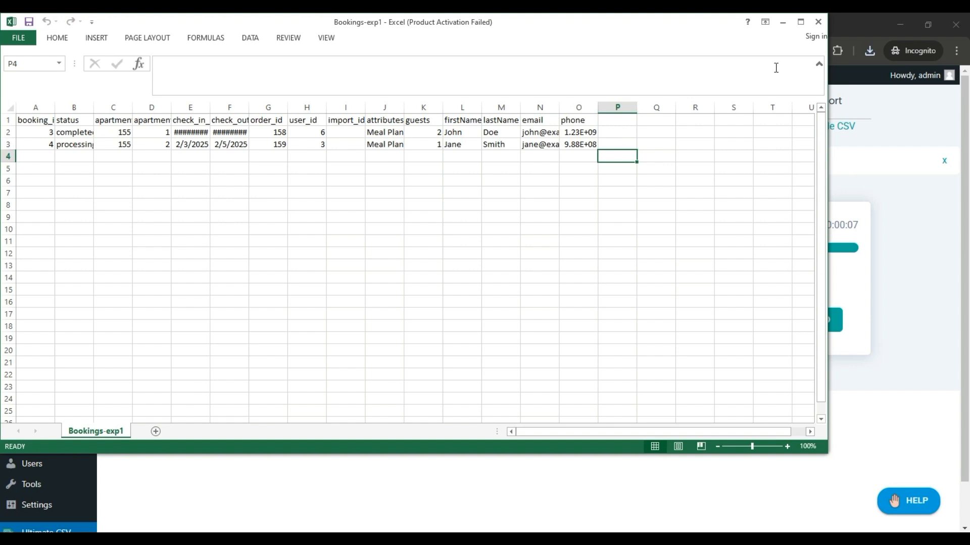
click(818, 25)
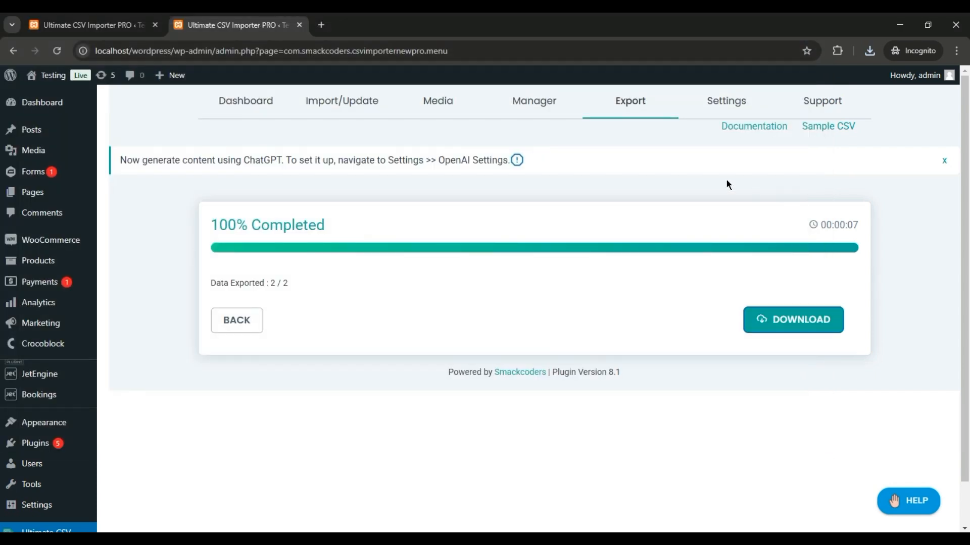